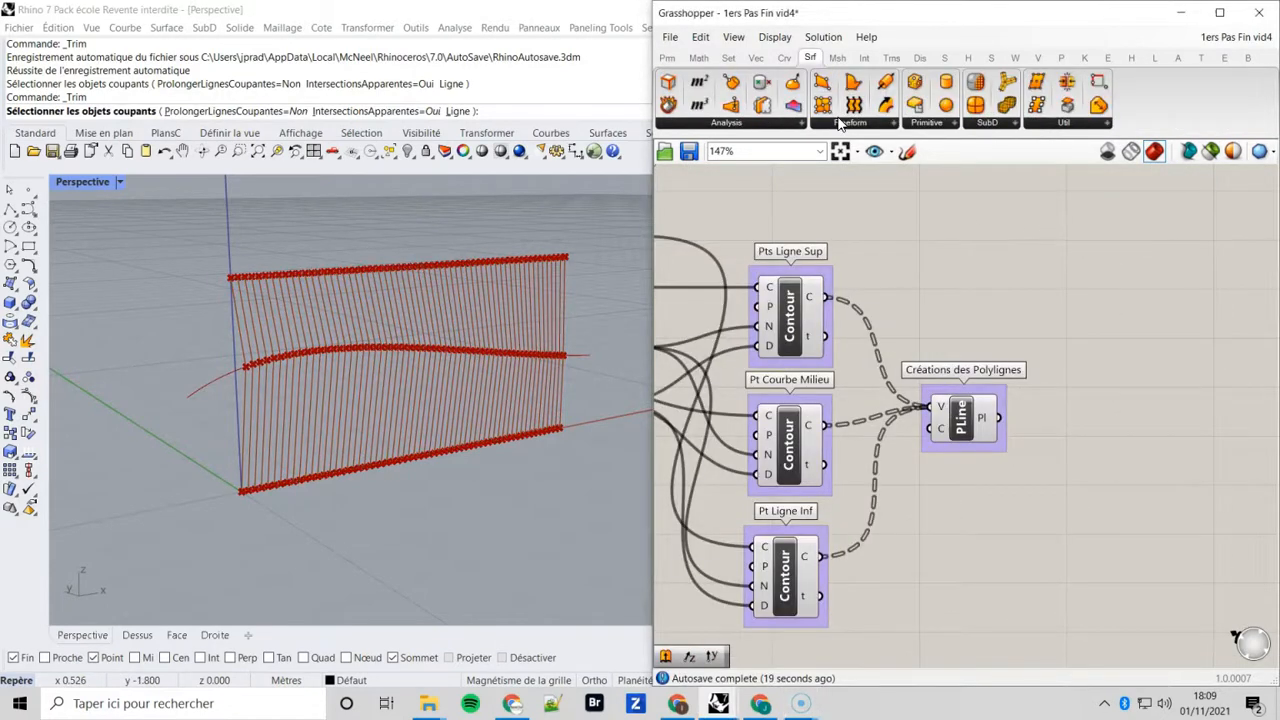
Step: Add an Extrude component beside the PLine component and feed the polylines into its base input
left_click(839, 122)
left_click(865, 295)
left_click(1040, 420)
scroll(1040, 420, "up", 3)
left_click_drag(938, 408, 1025, 428)
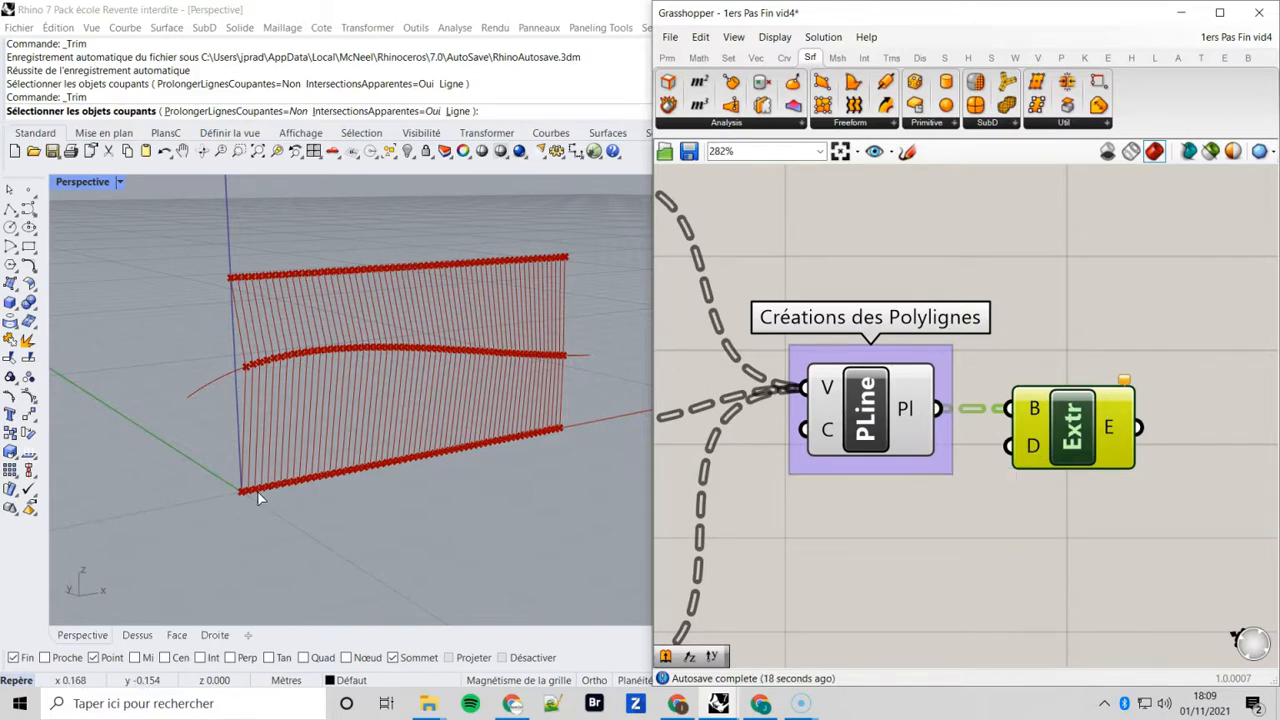
Step: Add a Unit X vector component and connect it to the Extrude component's direction input
left_click(757, 58)
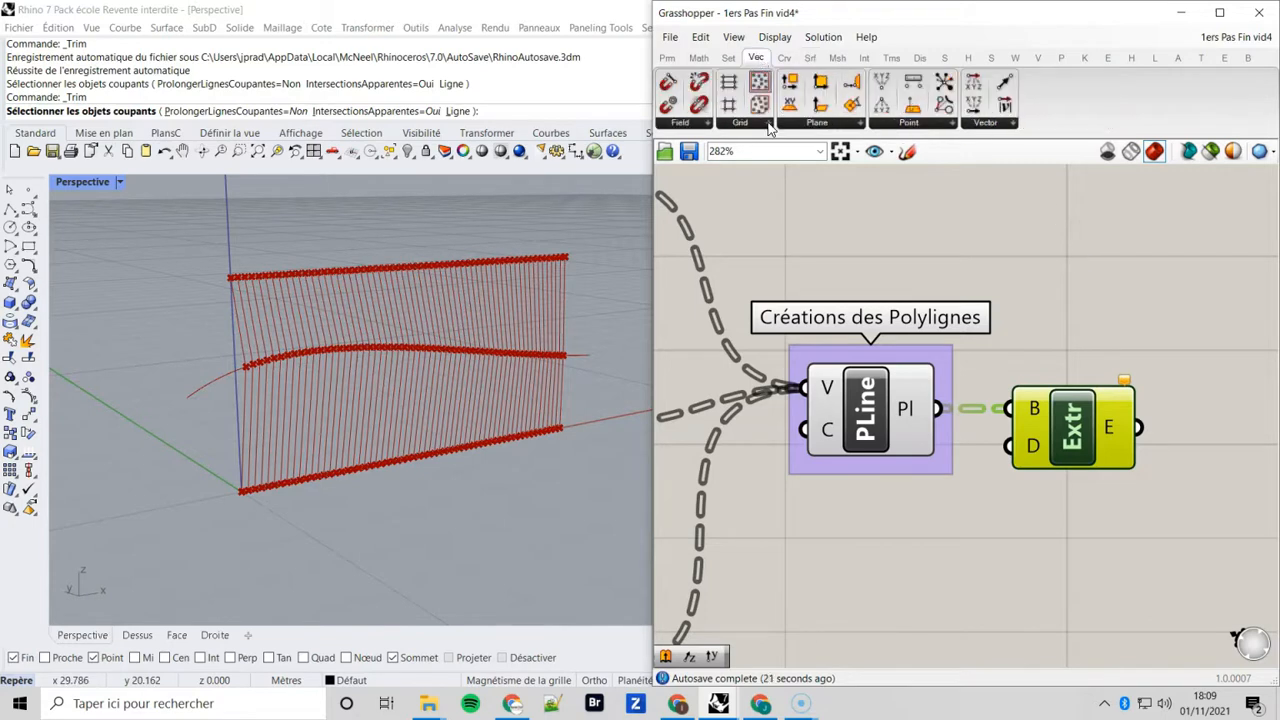
left_click(990, 124)
left_click(1012, 231)
left_click(900, 523)
left_click_drag(963, 523, 1008, 447)
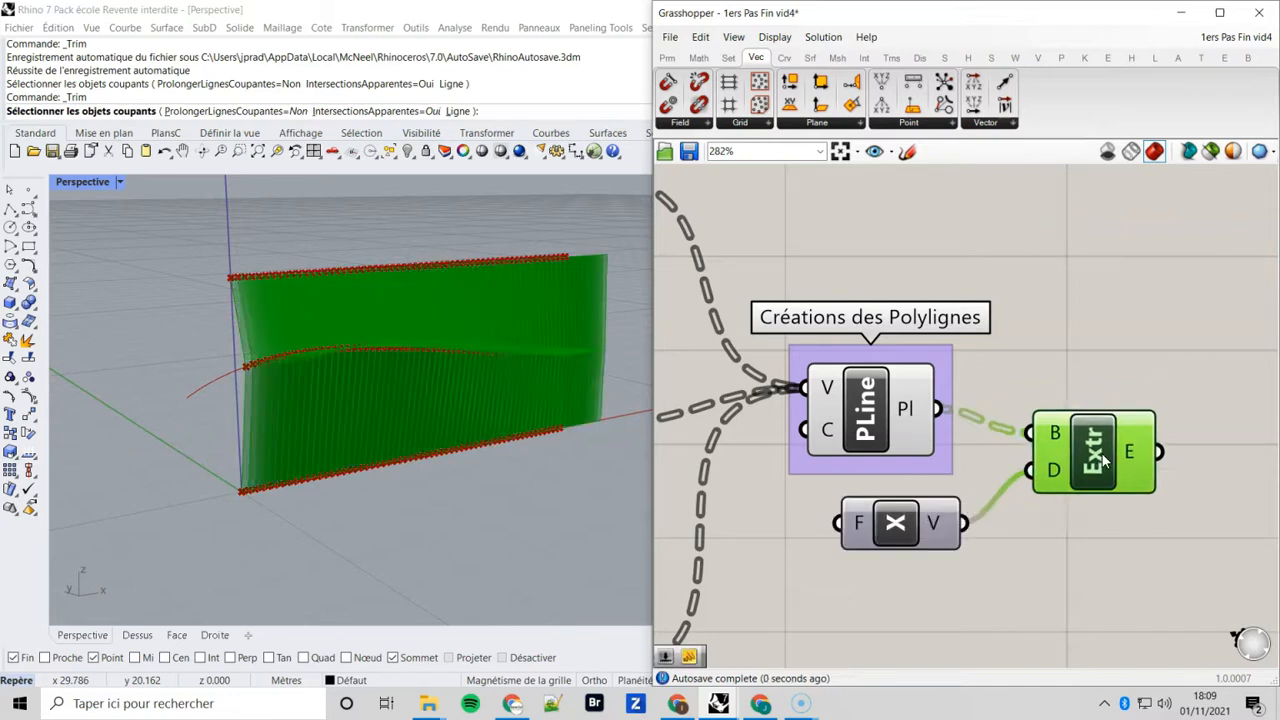
scroll(1010, 448, "up", 2)
scroll(1122, 449, "up", 2)
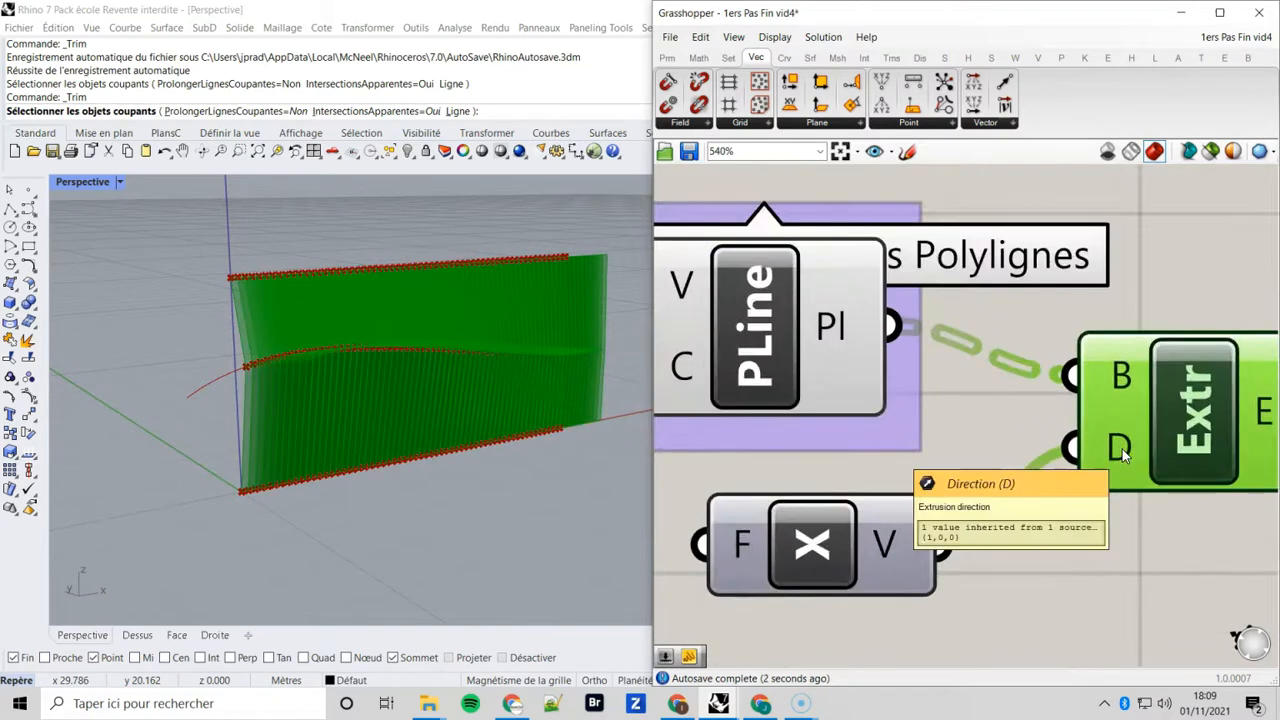
right_click_drag(475, 366, 416, 364)
scroll(420, 362, "up", 6)
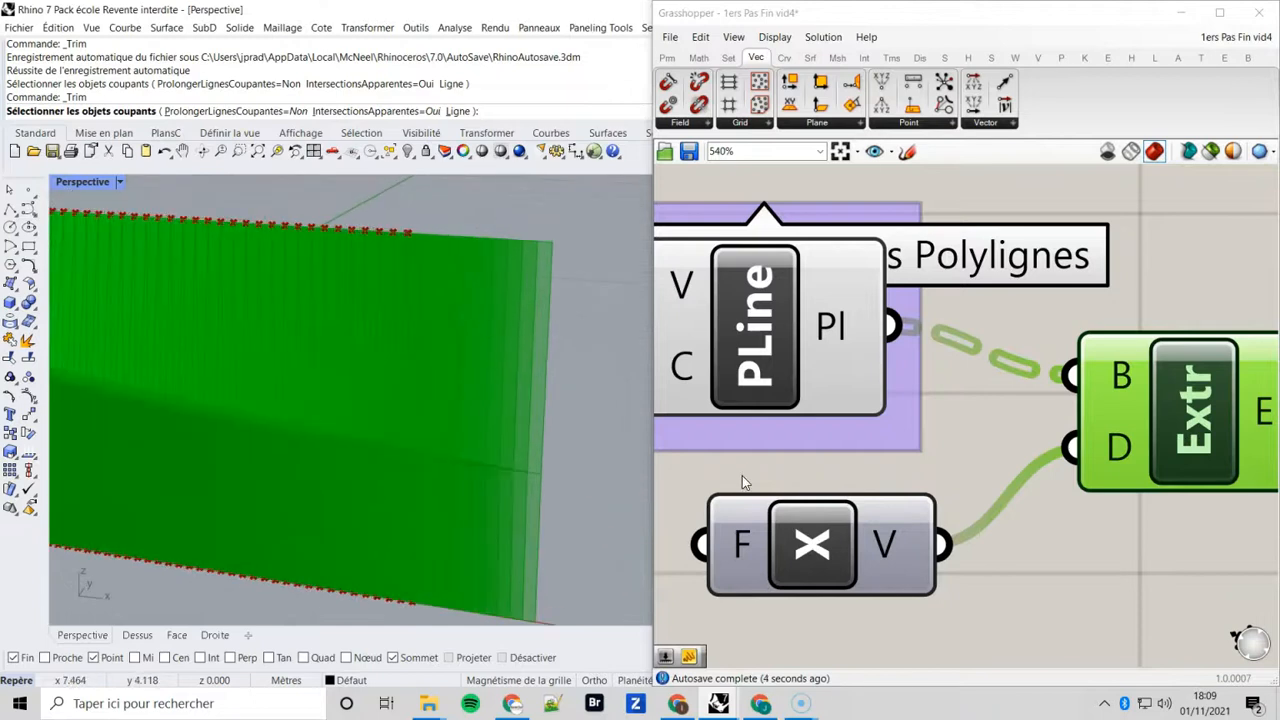
Step: Add a number slider below the Unit X component to control its factor
right_click_drag(747, 548, 838, 468)
scroll(840, 469, "down", 2)
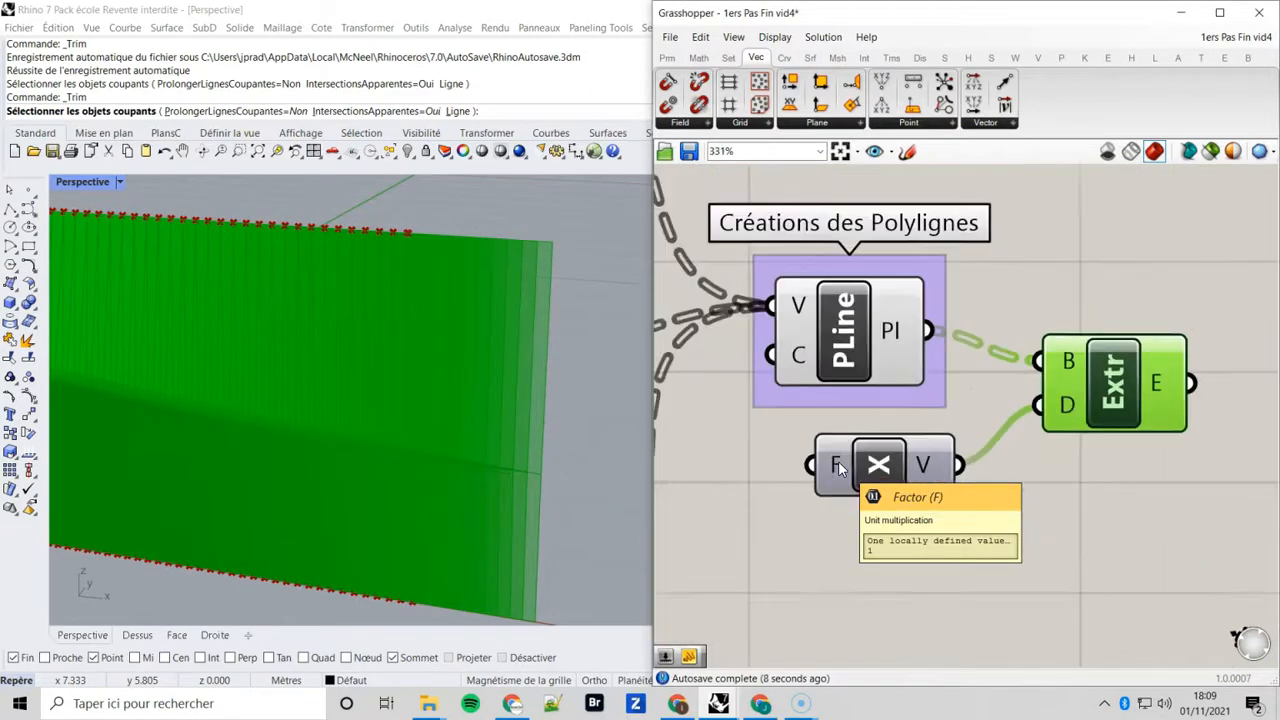
scroll(894, 439, "up", 1)
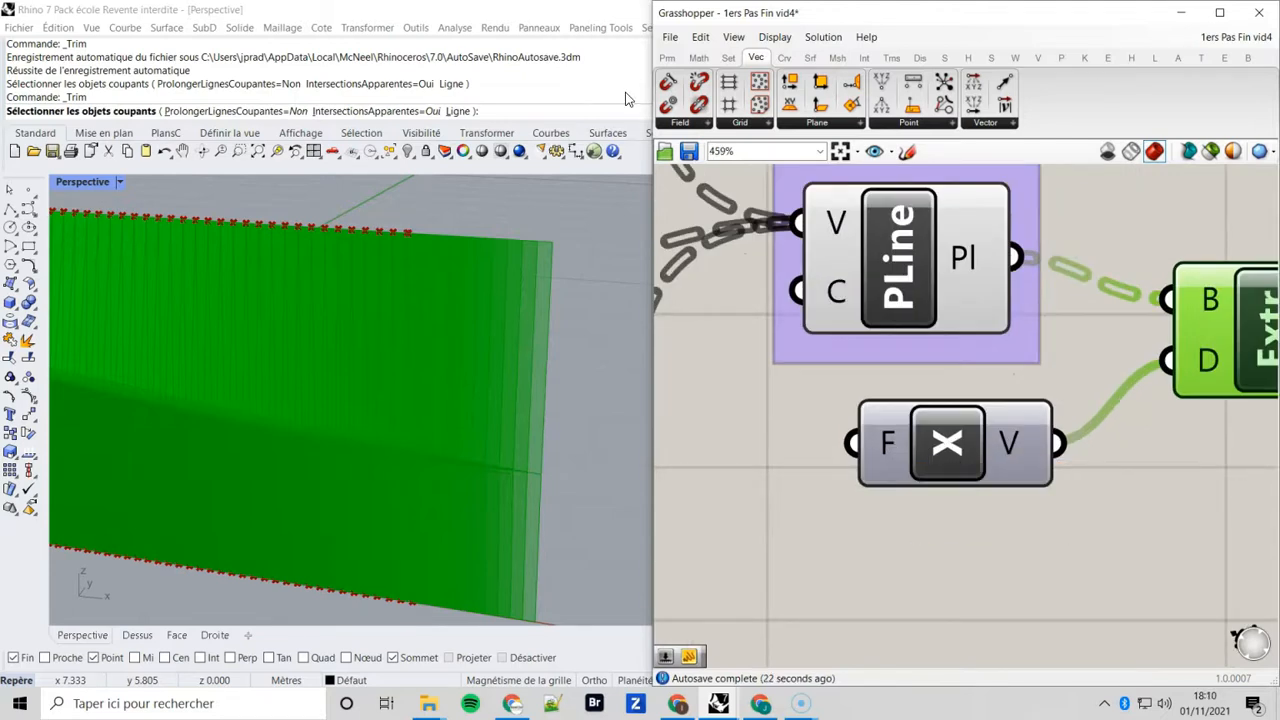
left_click(667, 59)
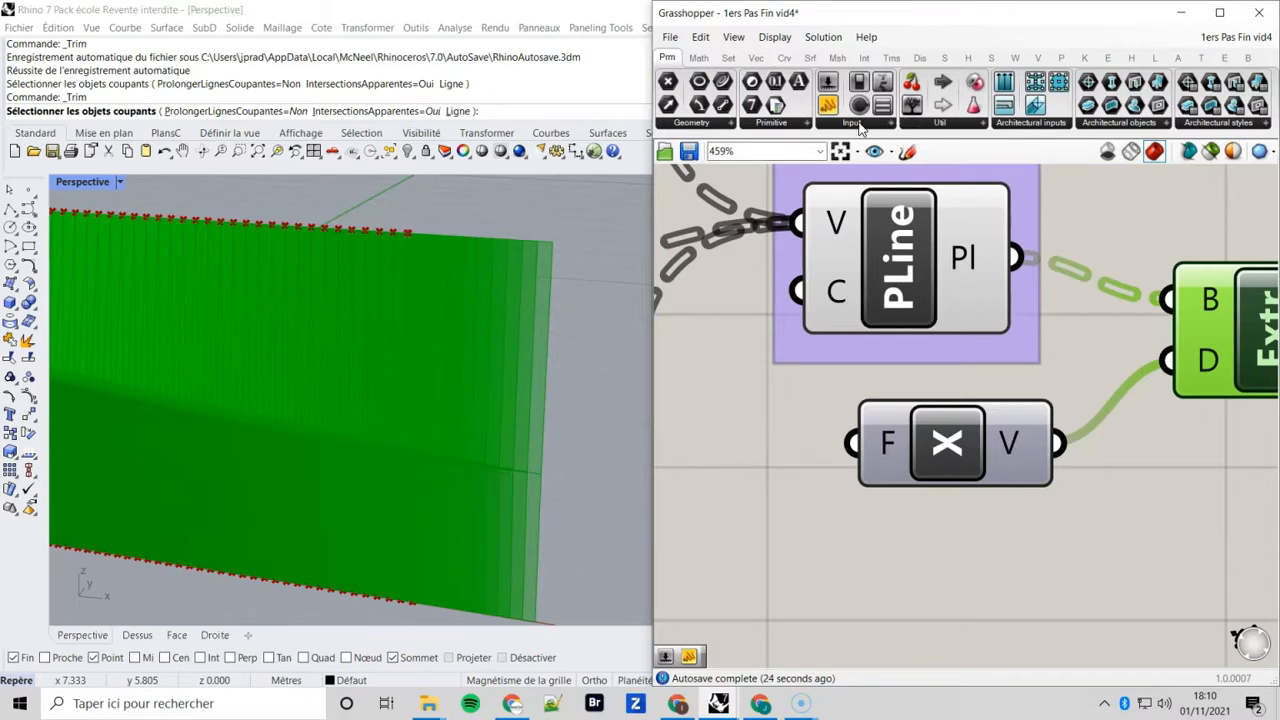
left_click(894, 123)
left_click(877, 152)
scroll(968, 527, "down", 4)
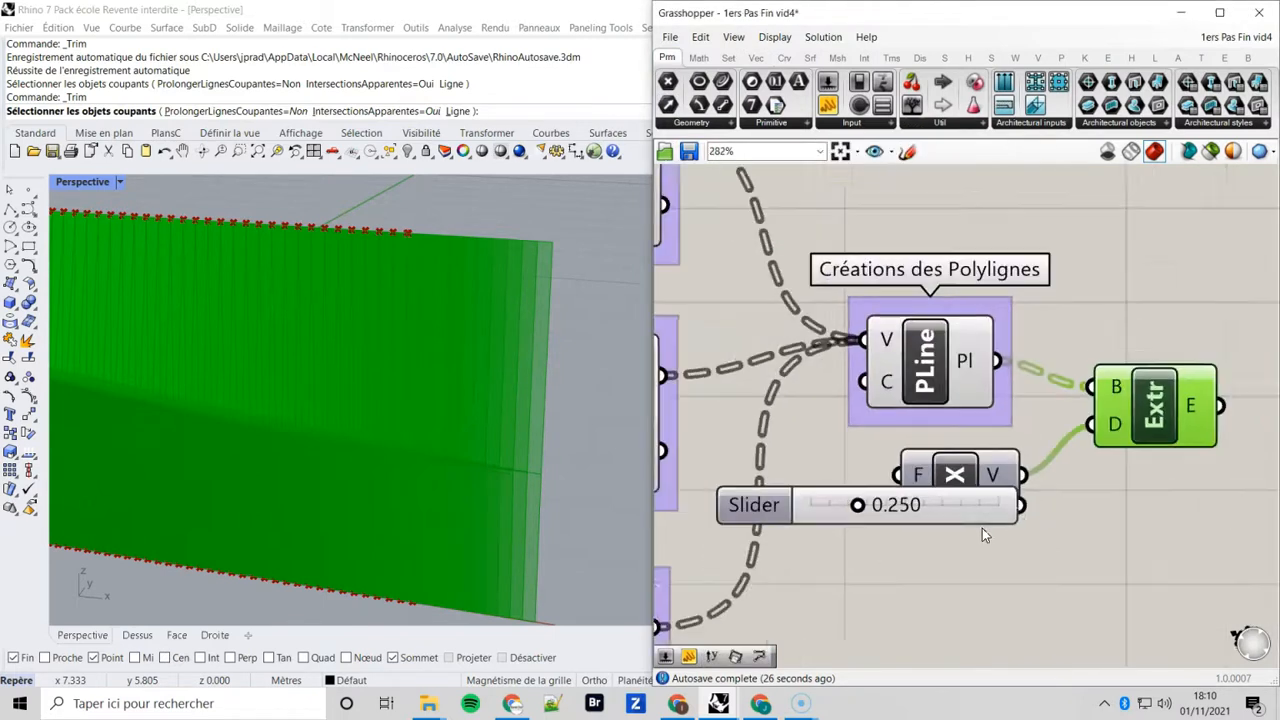
left_click(955, 487)
Step: Move the Extrude and Unit X components farther from PLine and wire the slider to Unit X's factor input
right_click_drag(1148, 480, 1006, 463)
right_click_drag(1074, 383, 906, 403)
left_click_drag(998, 296, 1168, 281)
left_click_drag(808, 385, 986, 371)
right_click_drag(861, 476, 975, 473)
left_click_drag(972, 476, 1020, 360)
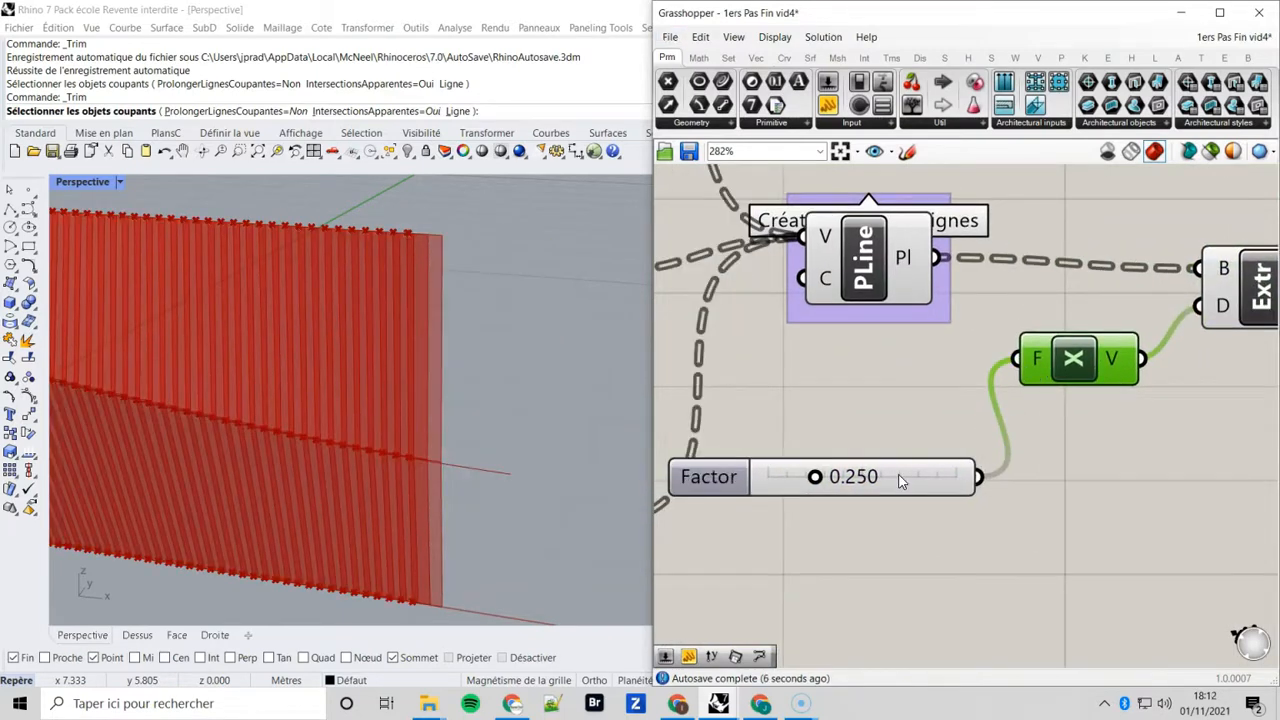
Step: Limit the Factor slider to two decimal digits with a range from 0.01 to 0.10
right_click(905, 480)
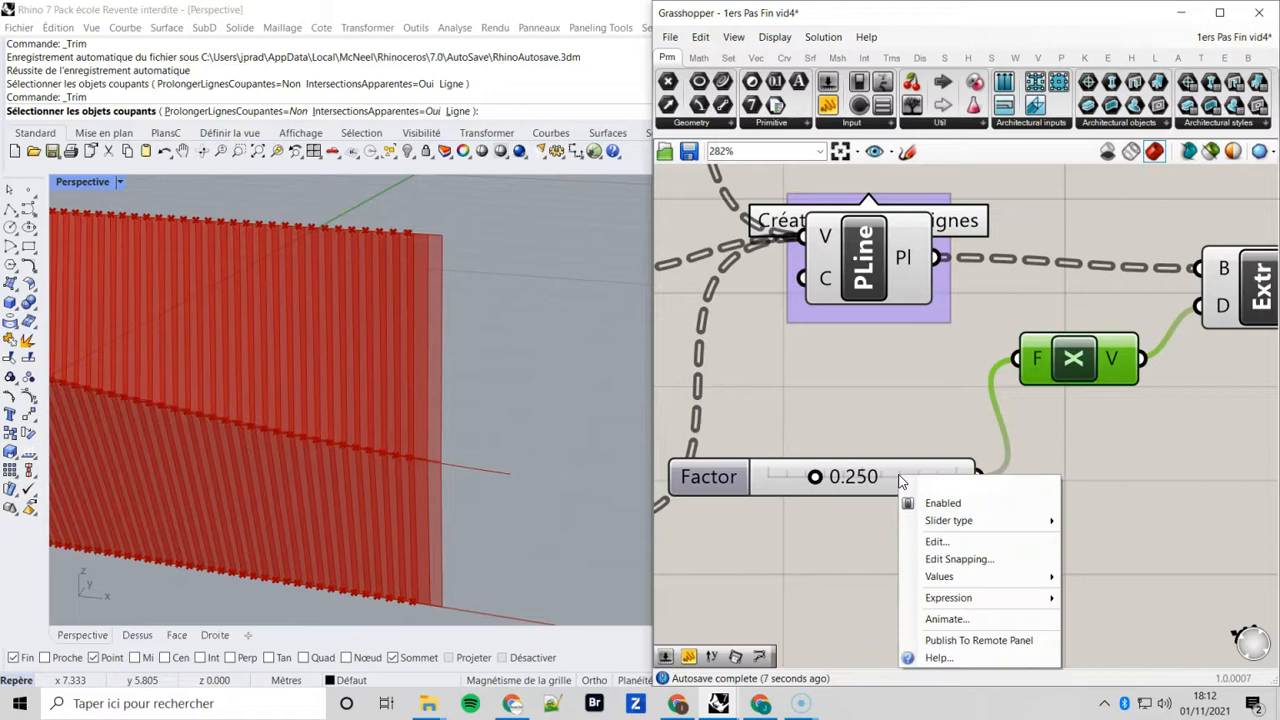
left_click(955, 541)
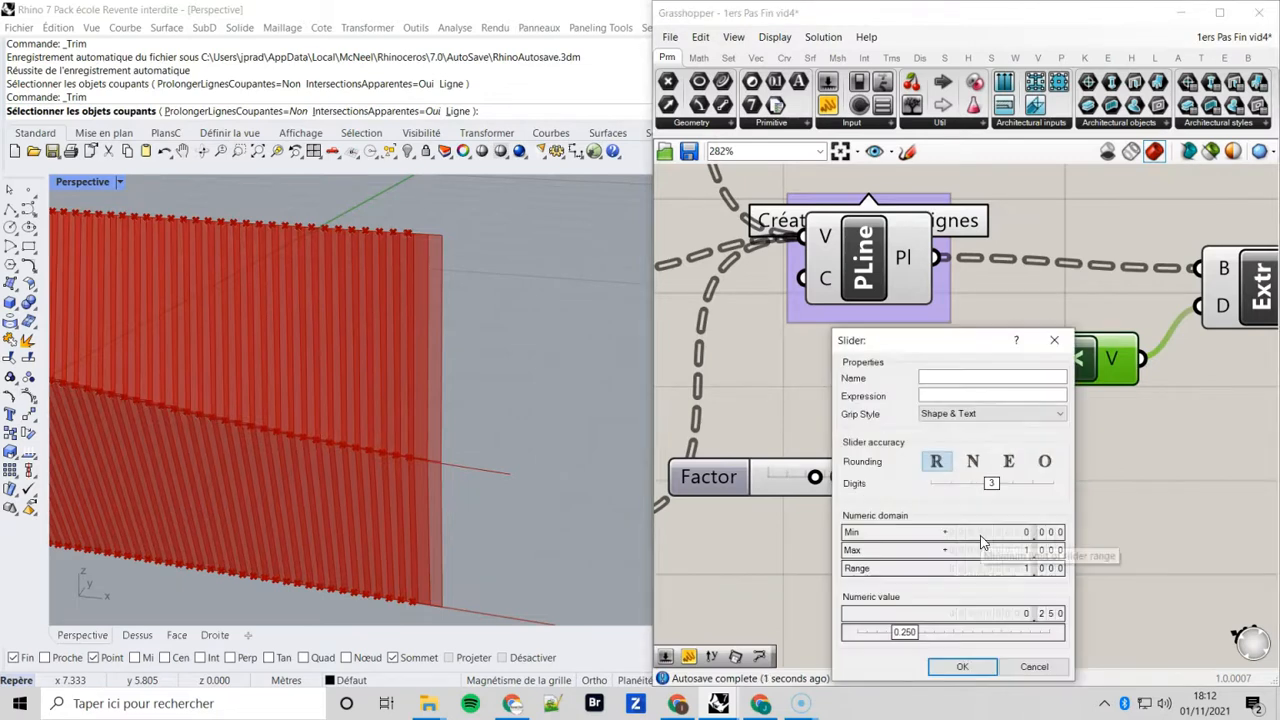
left_click_drag(992, 486, 981, 487)
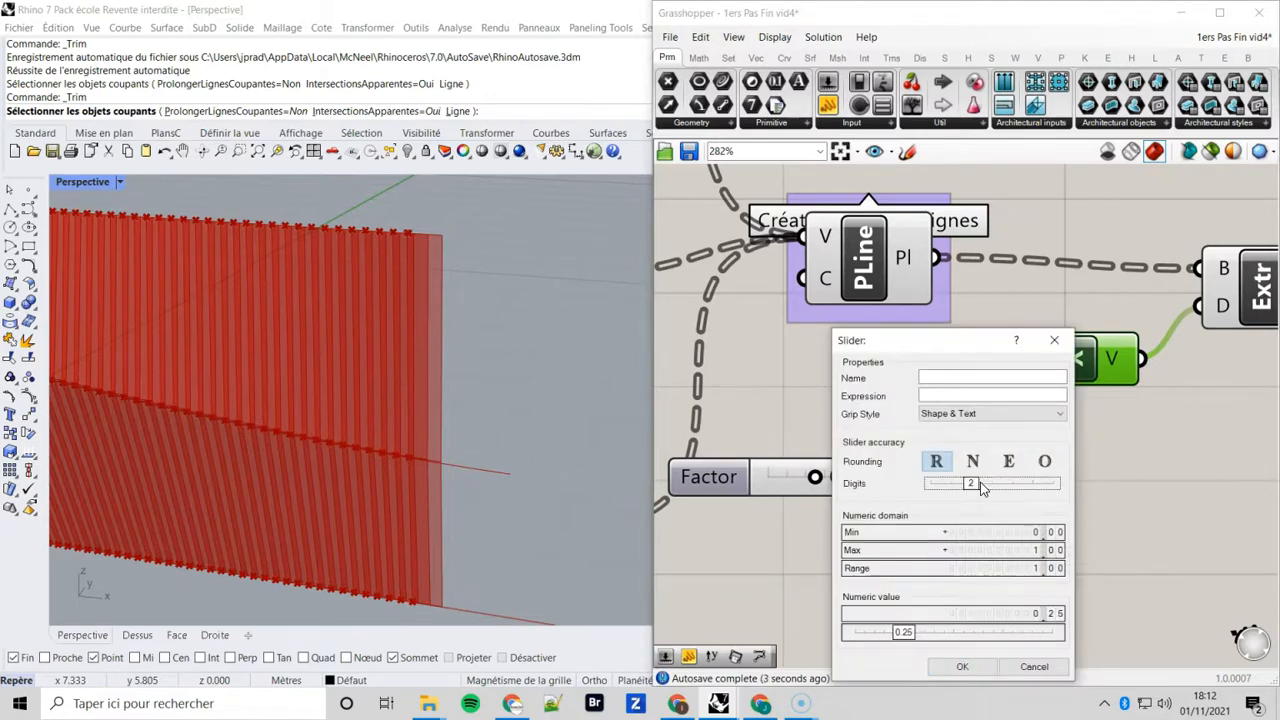
double_click(999, 535)
type("0.")
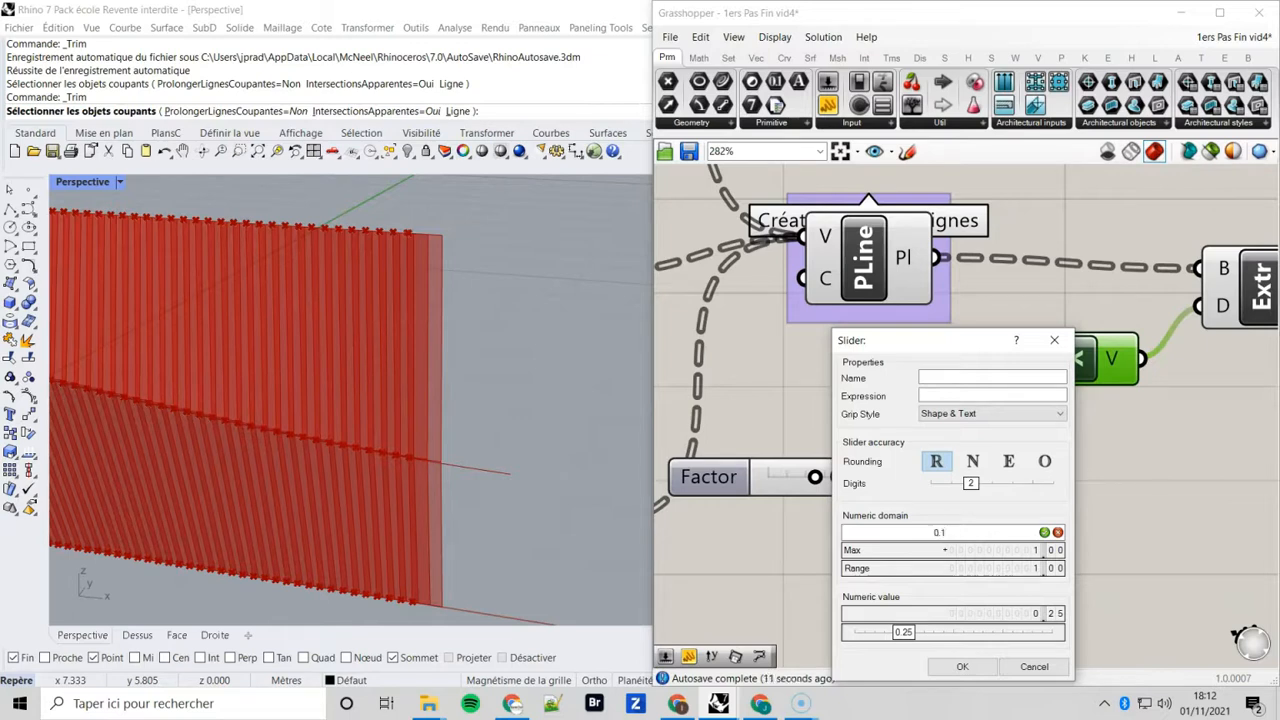
key("Return")
double_click(993, 553)
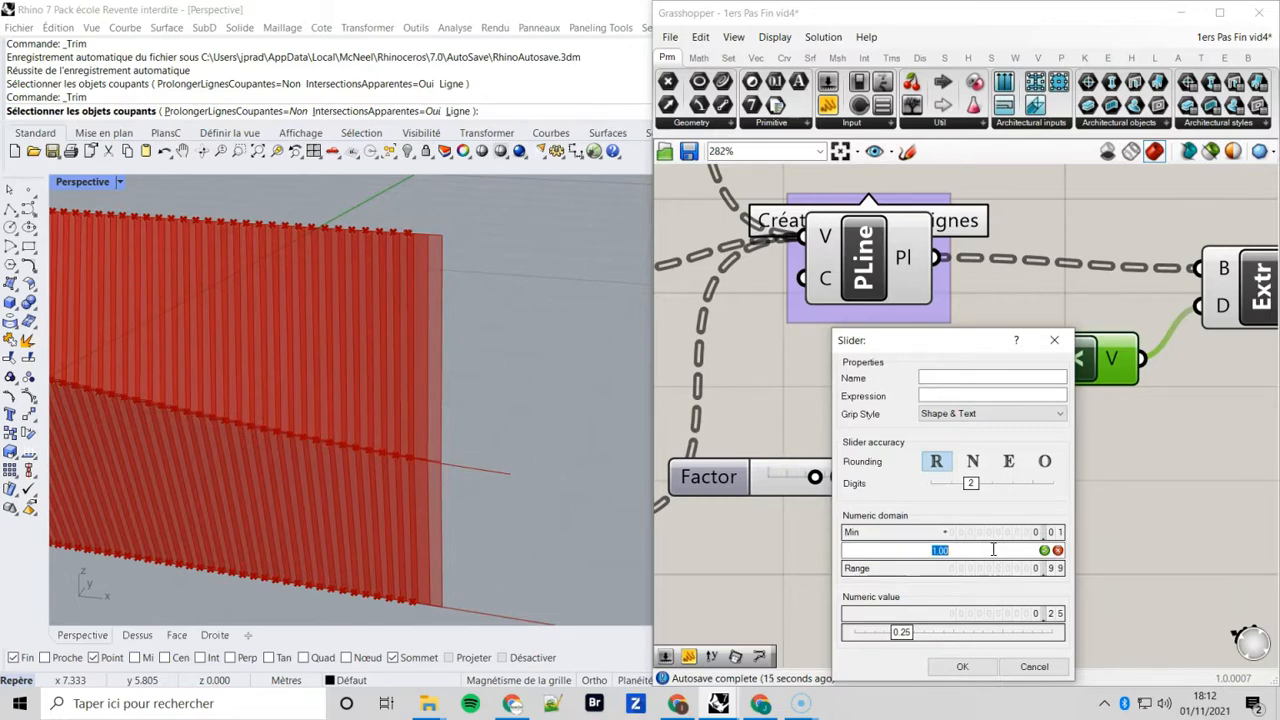
type("0.1")
key("Return")
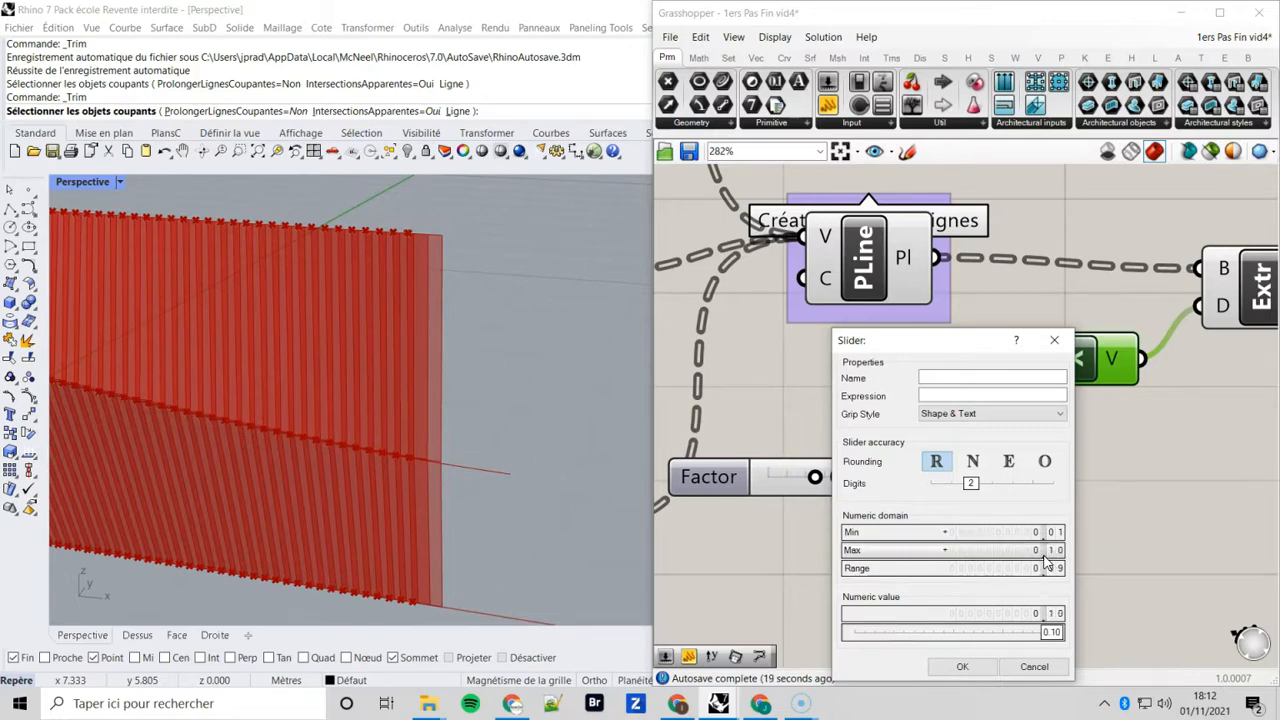
left_click(962, 666)
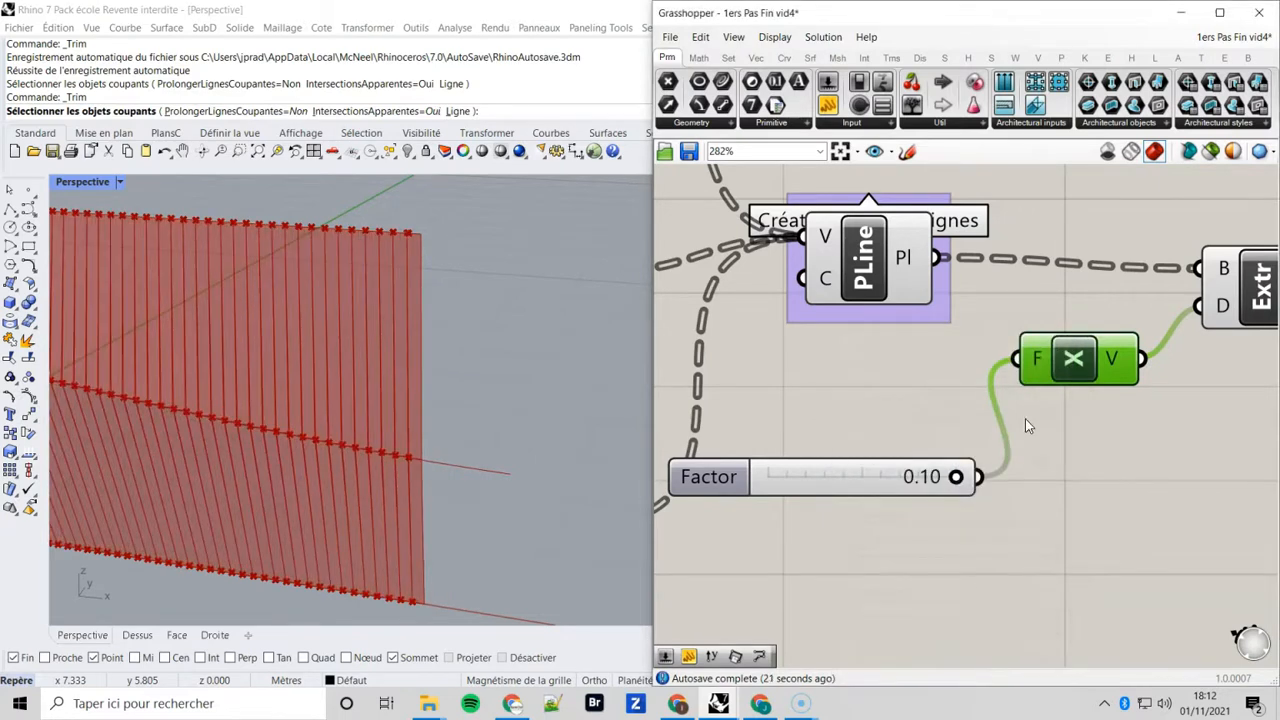
Step: Set the Factor slider's value to 0.05
double_click(867, 478)
type("0")
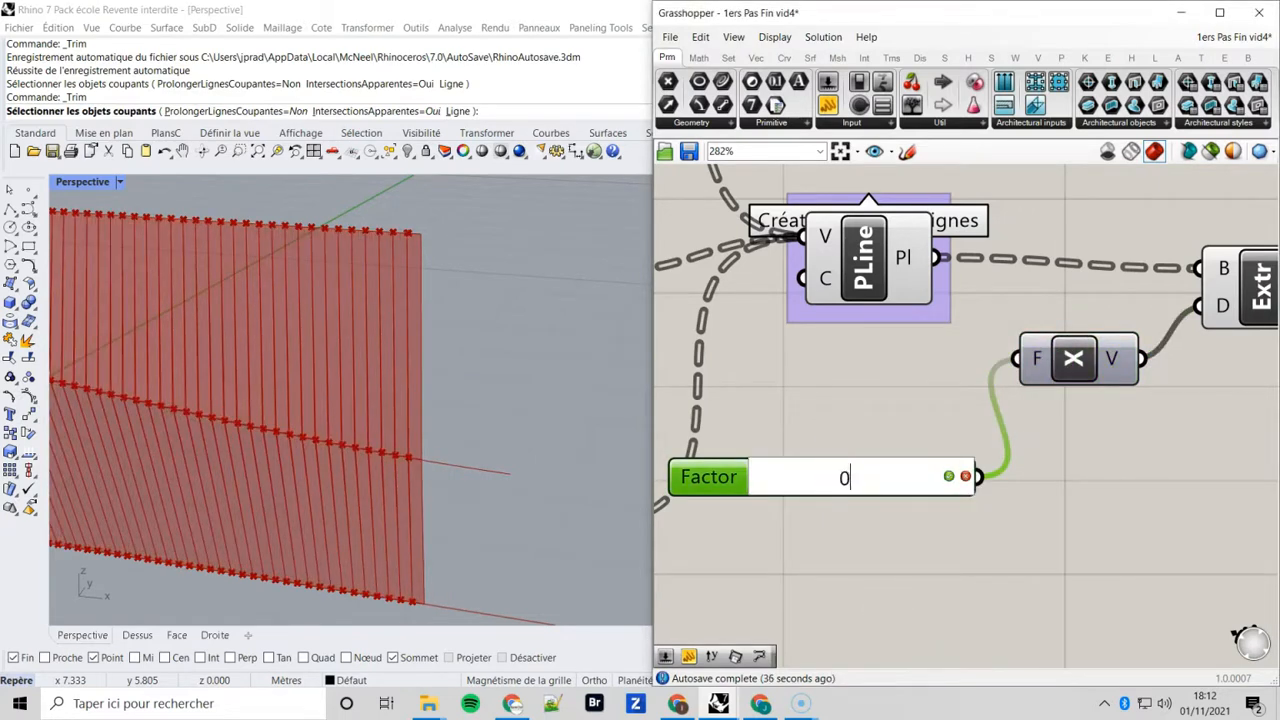
type(".05")
key("Return")
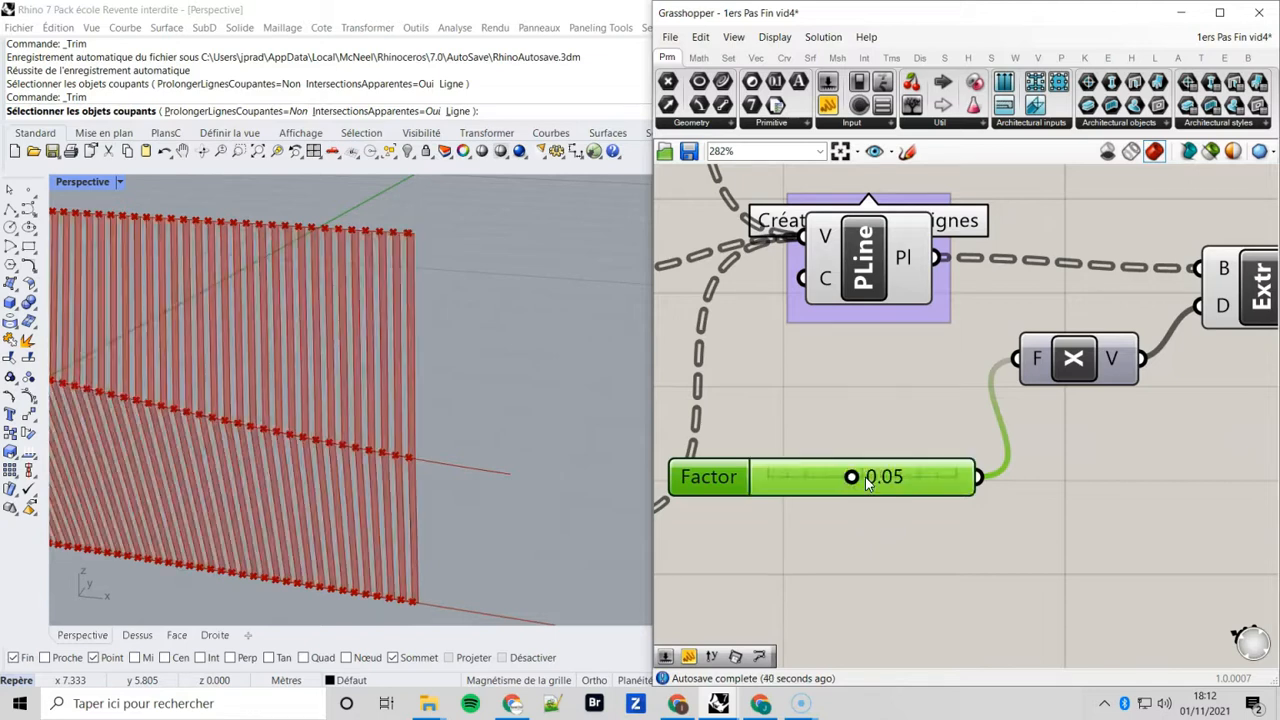
Step: Shift the Factor slider slightly in the graph and rename it "Largeur Lattes"
right_click_drag(813, 503, 905, 468)
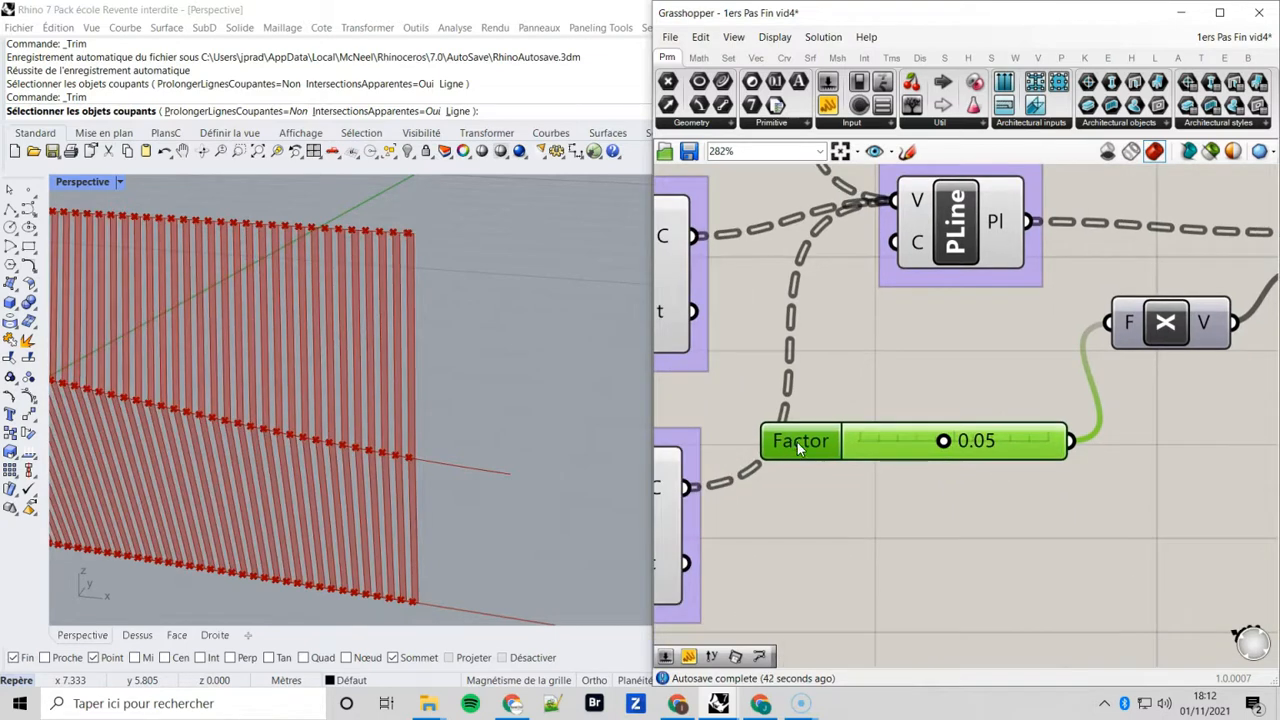
right_click_drag(797, 450, 829, 478)
right_click(828, 471)
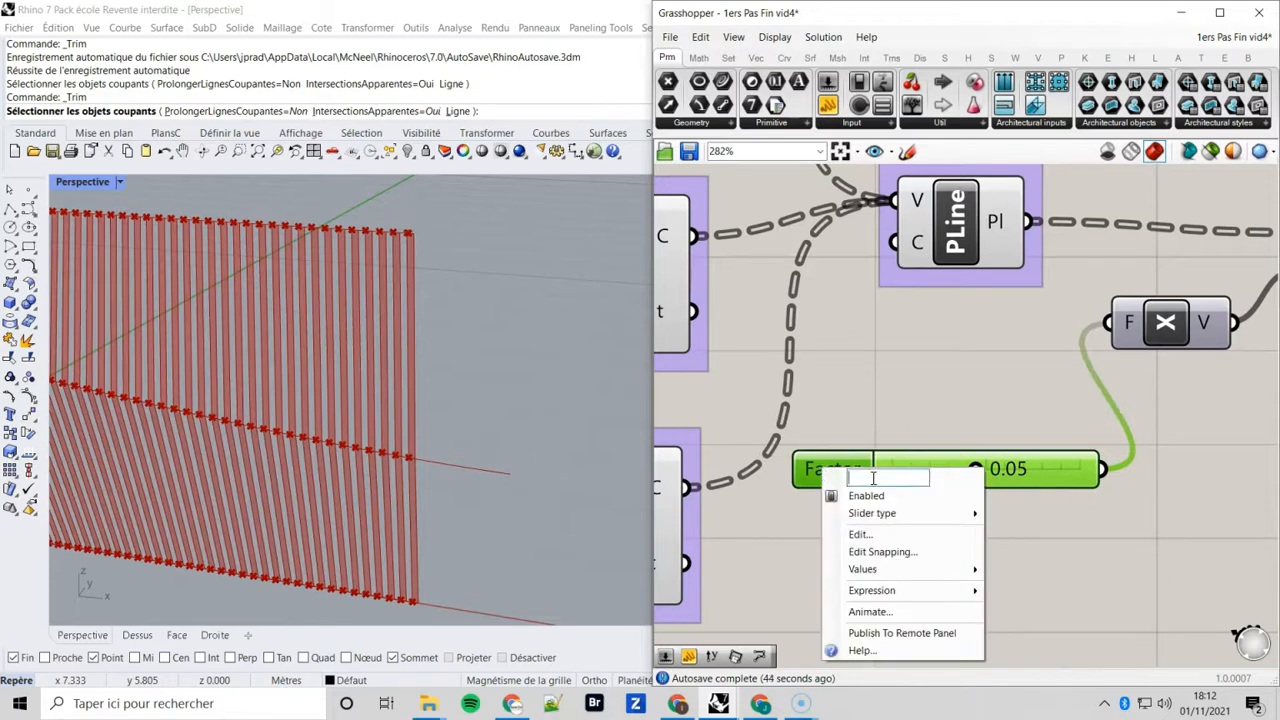
type("Largeur")
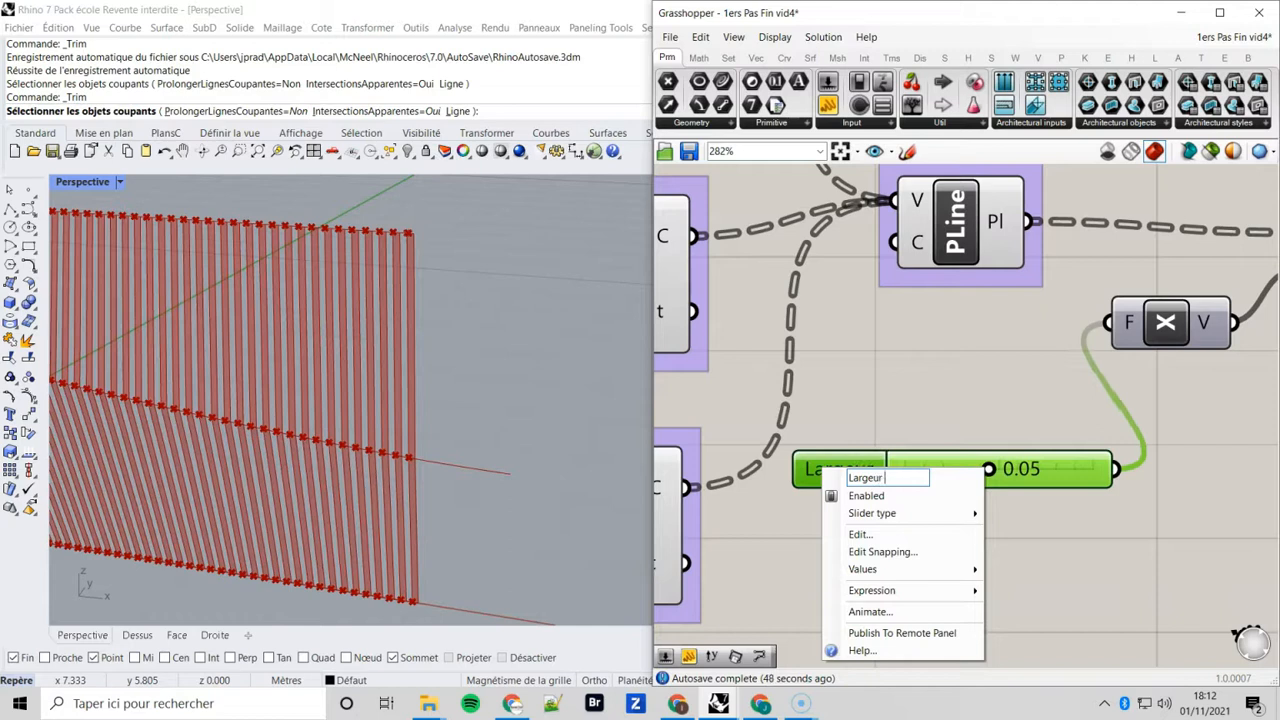
type(" Lattes")
left_click(978, 366)
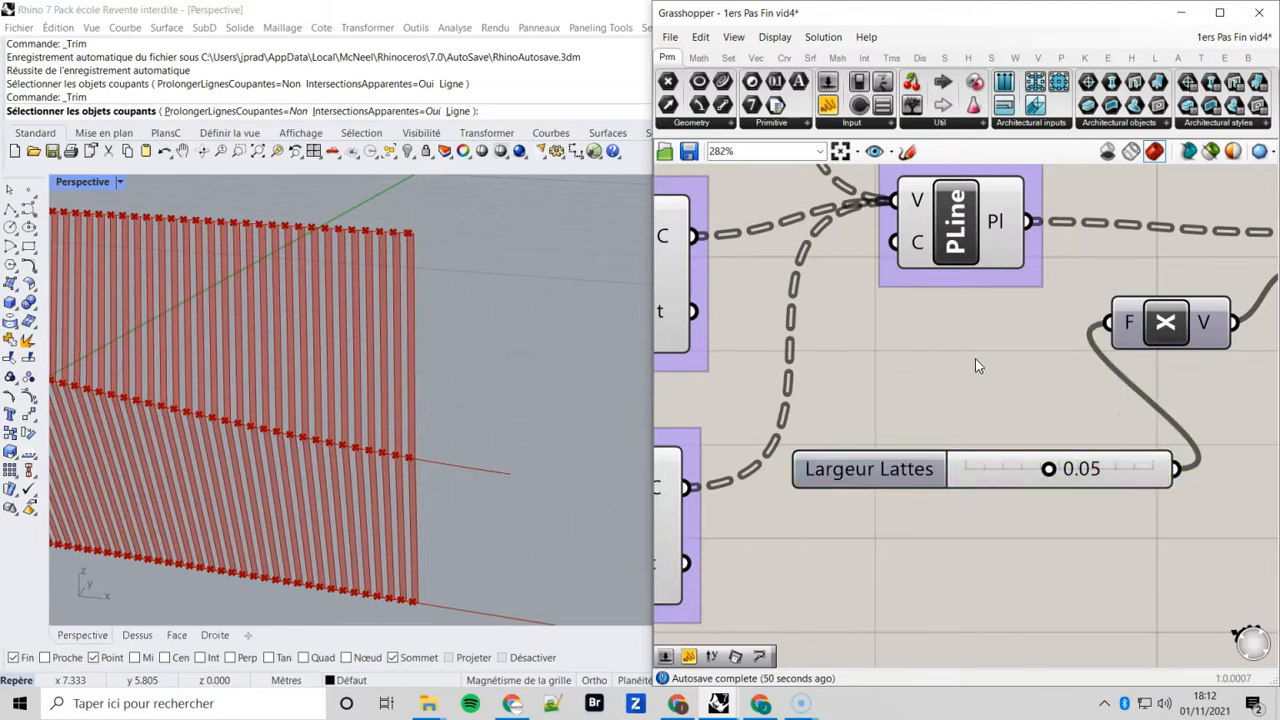
Step: Examine the extruded slats in the Rhino perspective view, both close up and from the end
scroll(975, 366, "down", 3)
scroll(935, 361, "up", 5)
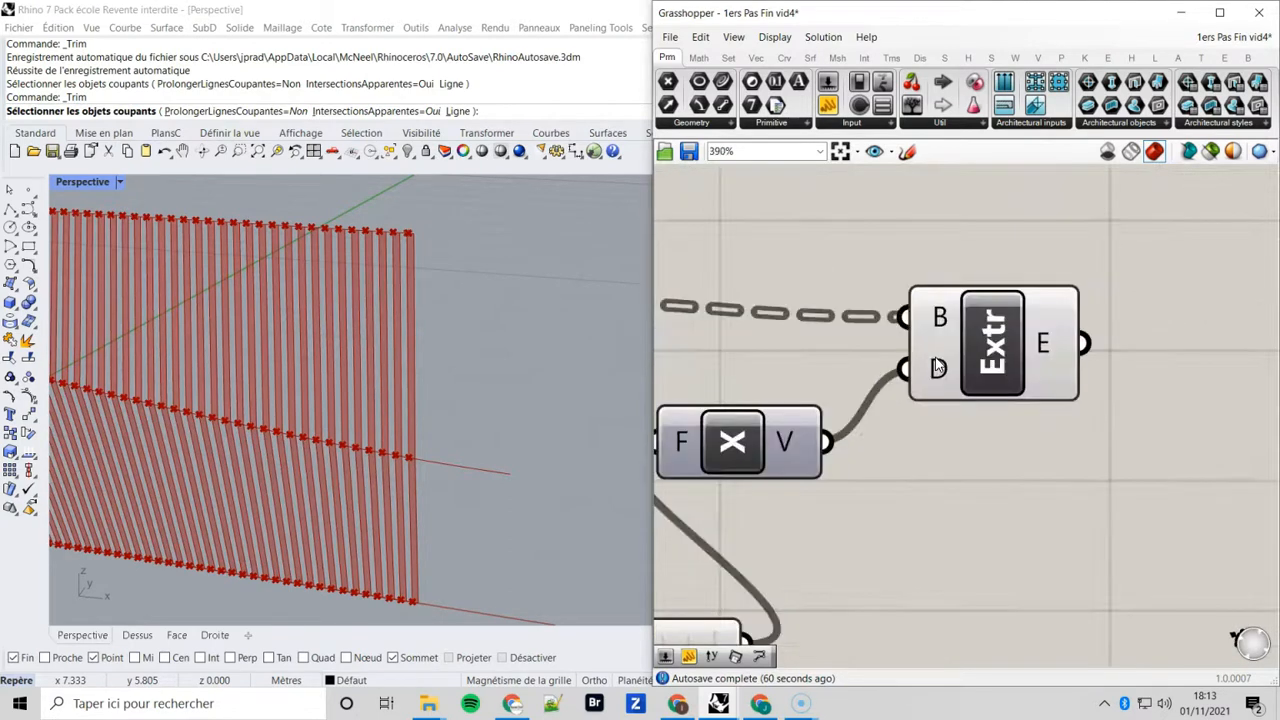
mouse_move(1041, 346)
right_click_drag(565, 430, 507, 391)
scroll(443, 333, "up", 4)
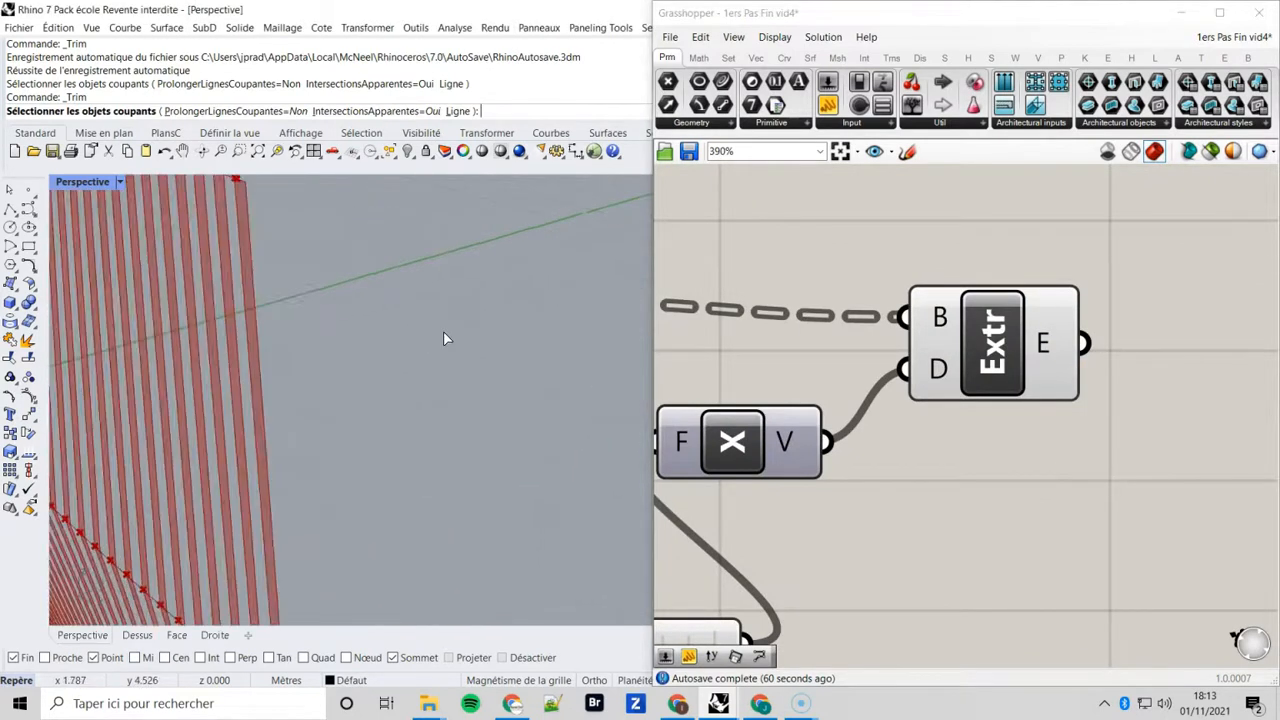
right_click_drag(444, 335, 490, 376, "shift")
scroll(328, 277, "up", 3)
scroll(374, 326, "down", 8)
right_click_drag(374, 326, 286, 371)
right_click_drag(360, 480, 281, 480)
scroll(998, 369, "down", 4)
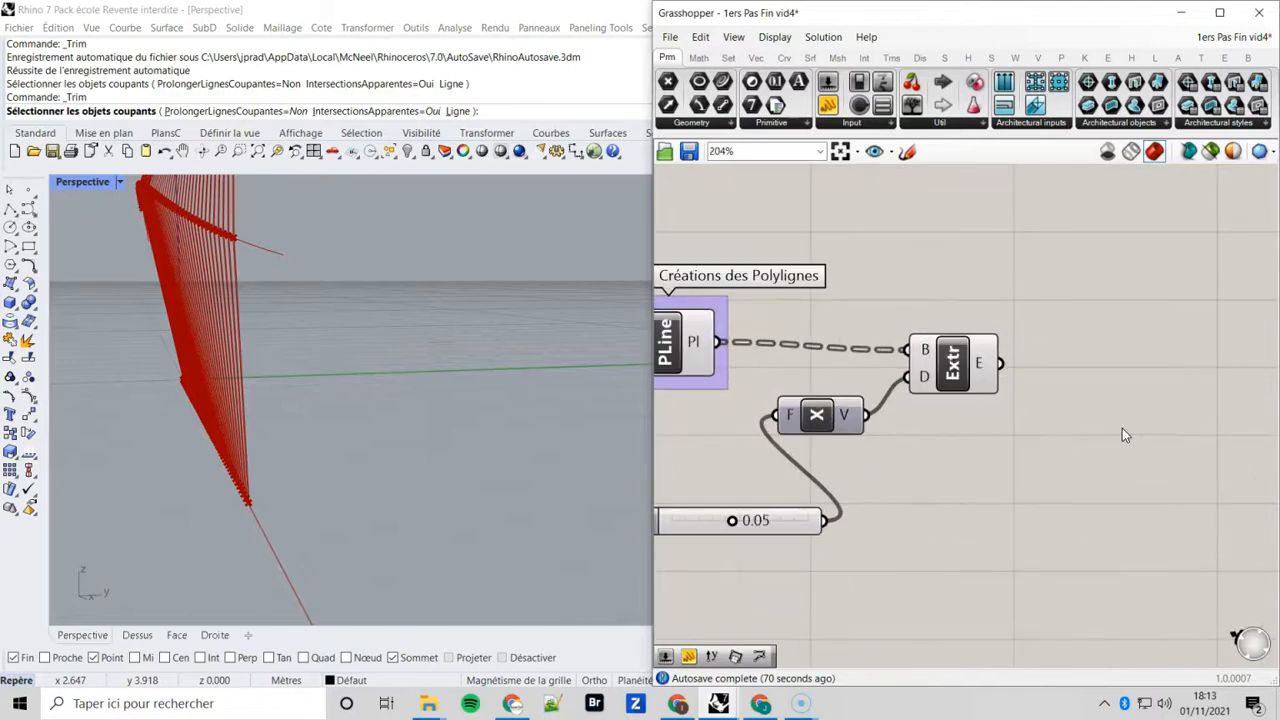
Step: Duplicate the Extrude component and feed the first extrusion's output into the copy's base input
left_click(953, 368)
left_click_drag(953, 368, 1122, 394, "alt")
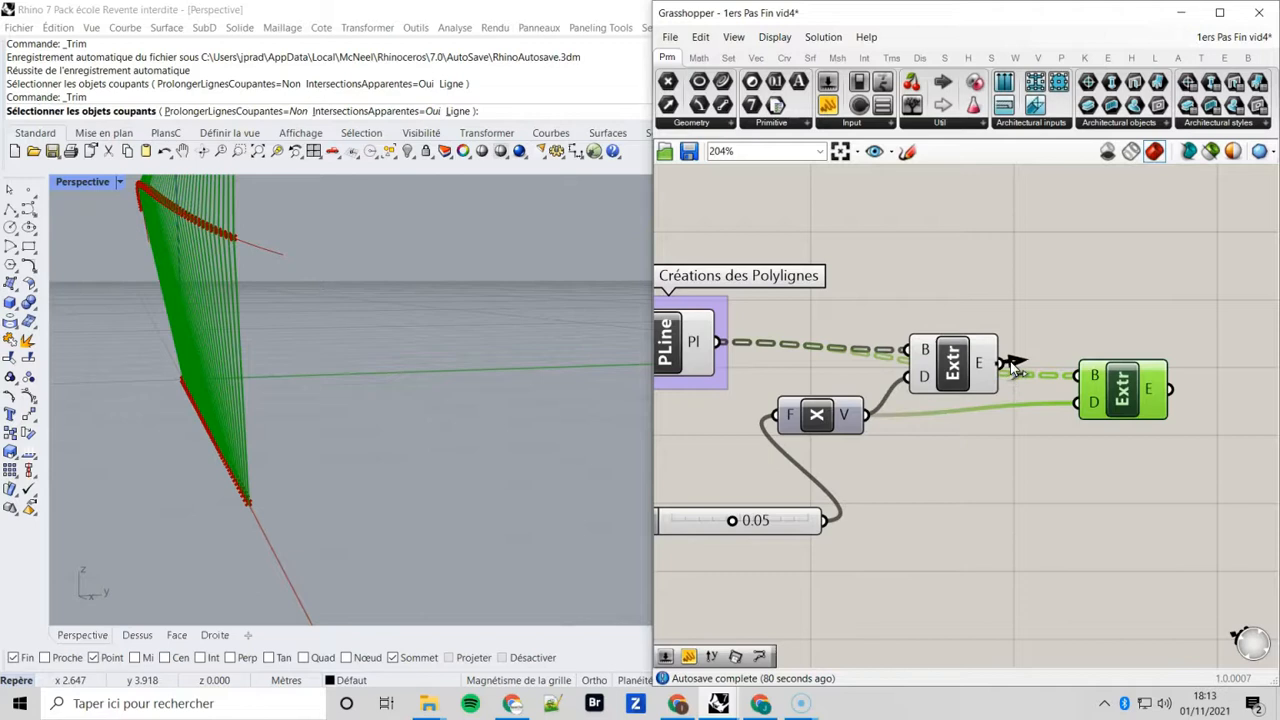
scroll(1012, 366, "up", 3)
left_click_drag(1012, 365, 1140, 385)
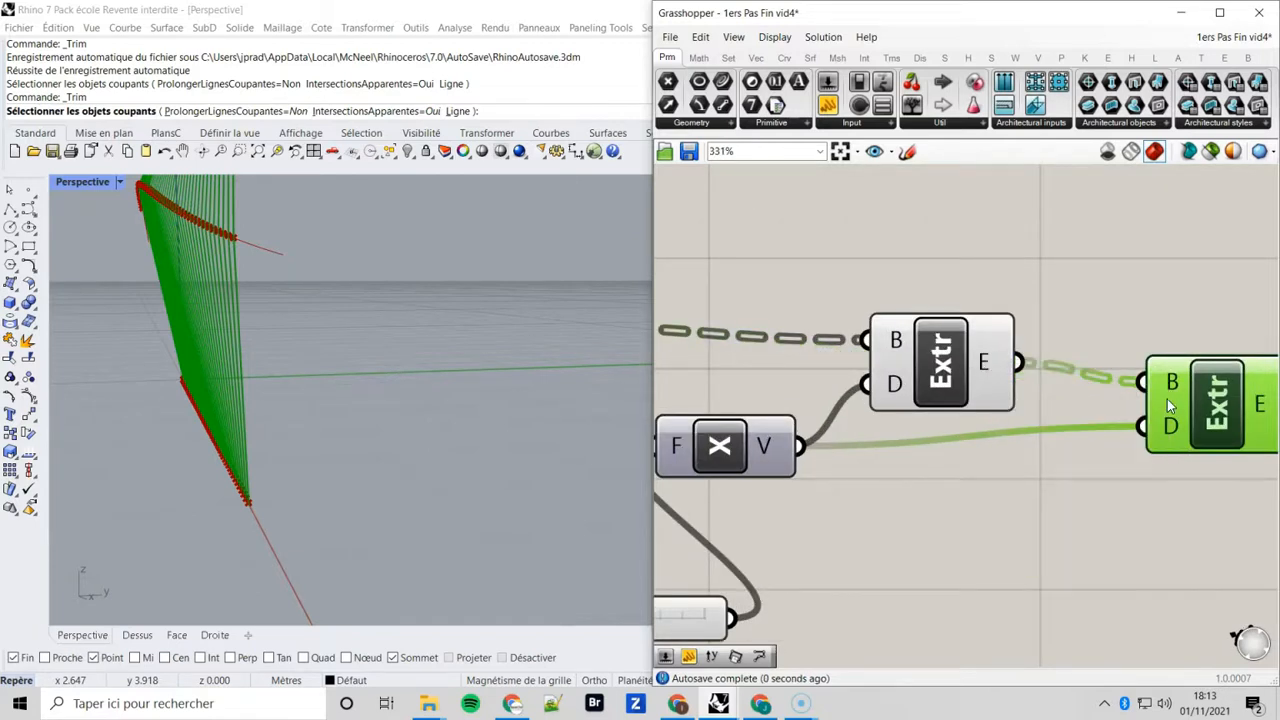
right_click_drag(1167, 399, 1115, 342)
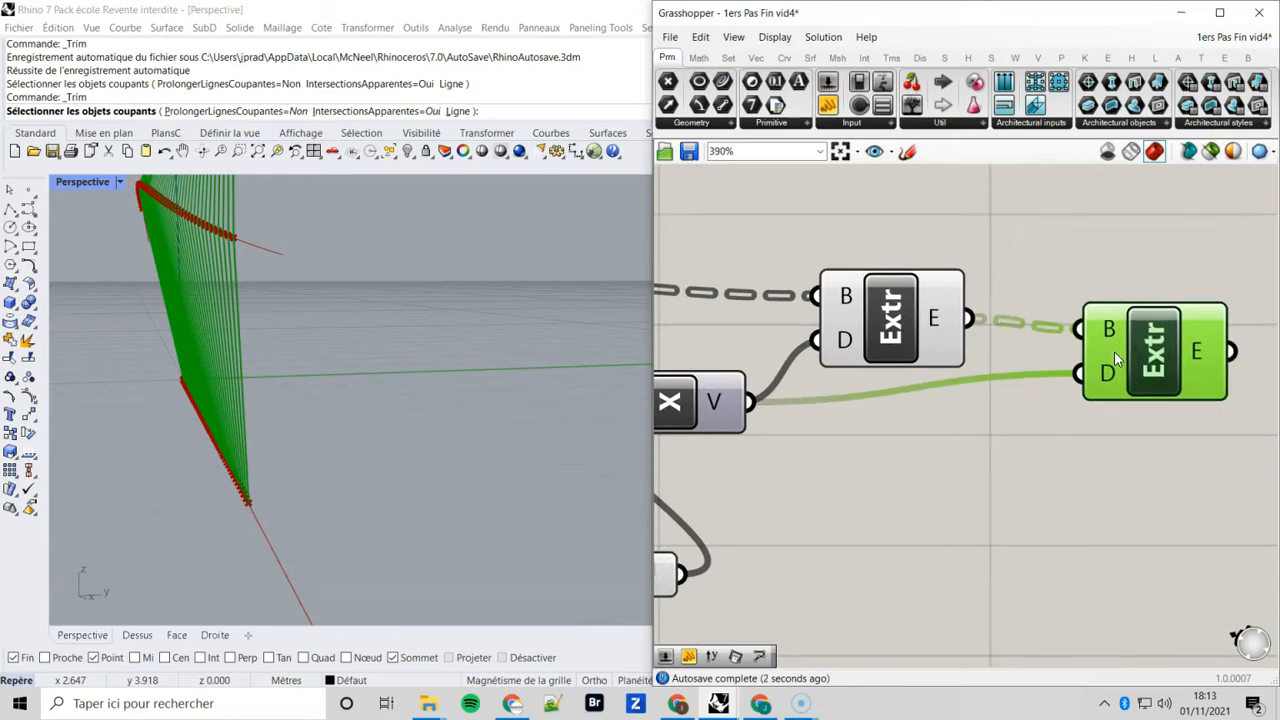
scroll(1133, 348, "up", 1)
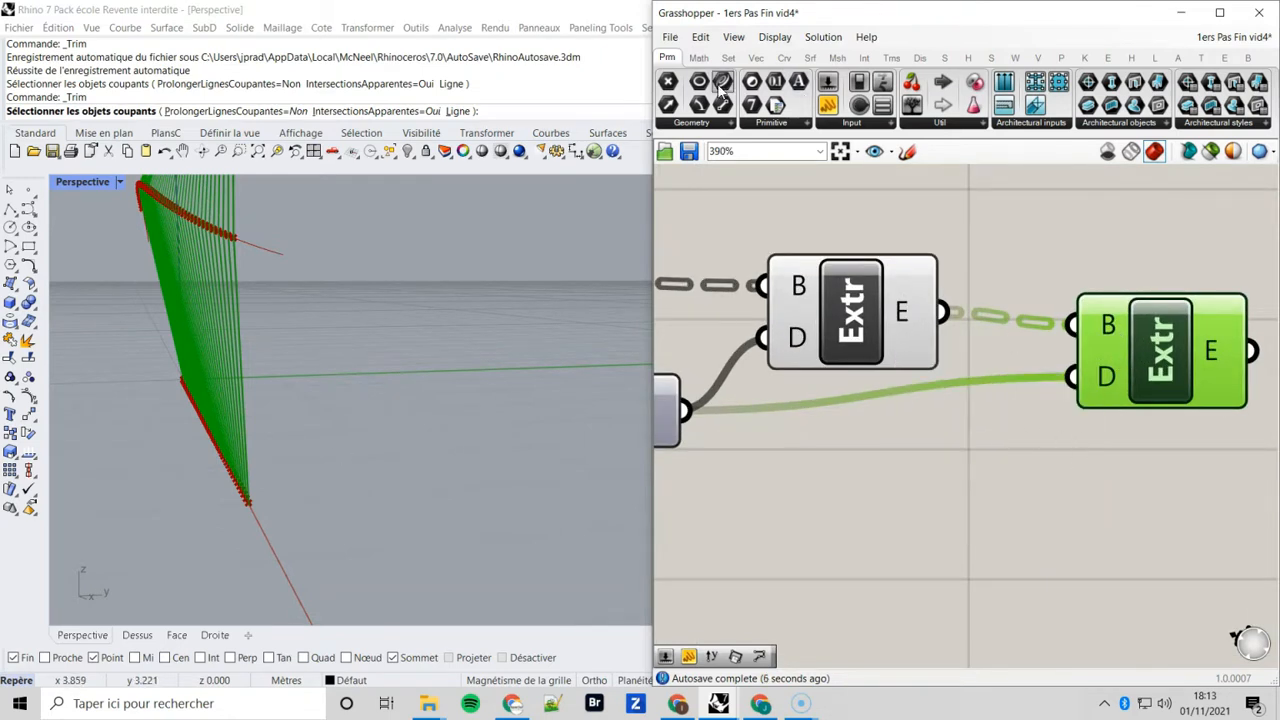
Step: Add a Unit Y vector component and connect it to the second Extrude component's direction input
left_click(755, 58)
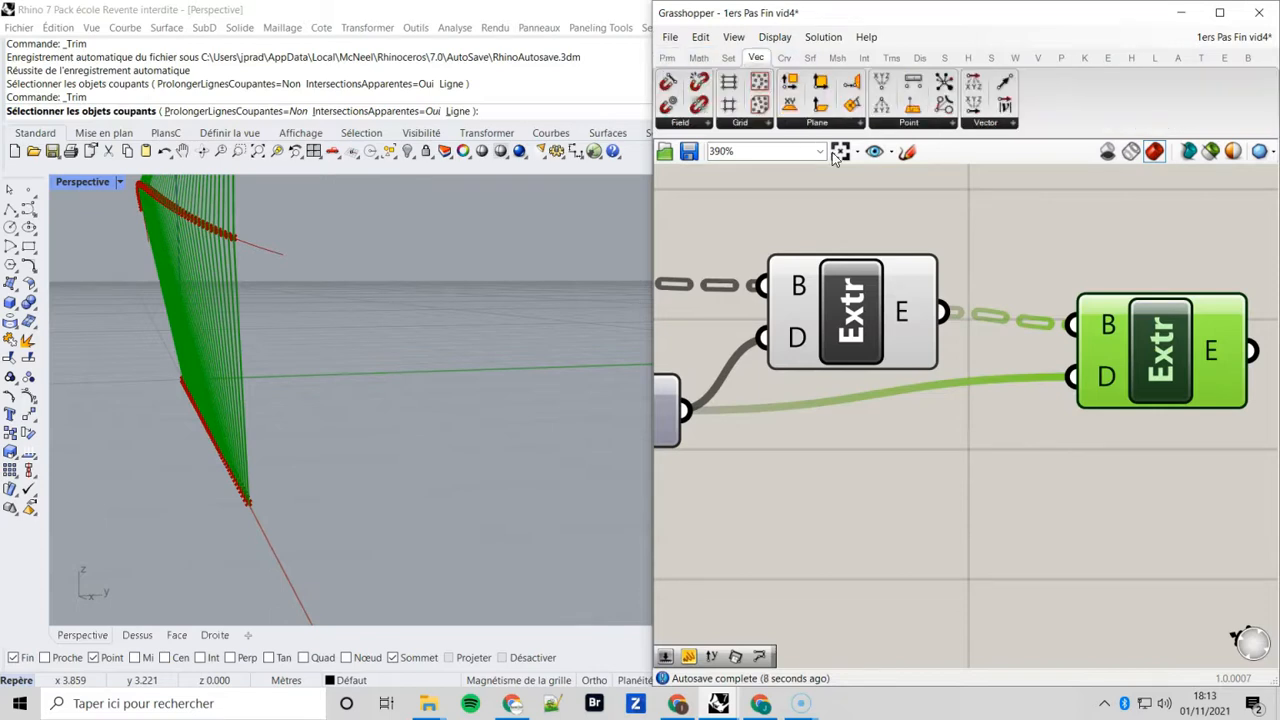
left_click(985, 123)
left_click_drag(1020, 250, 1092, 405)
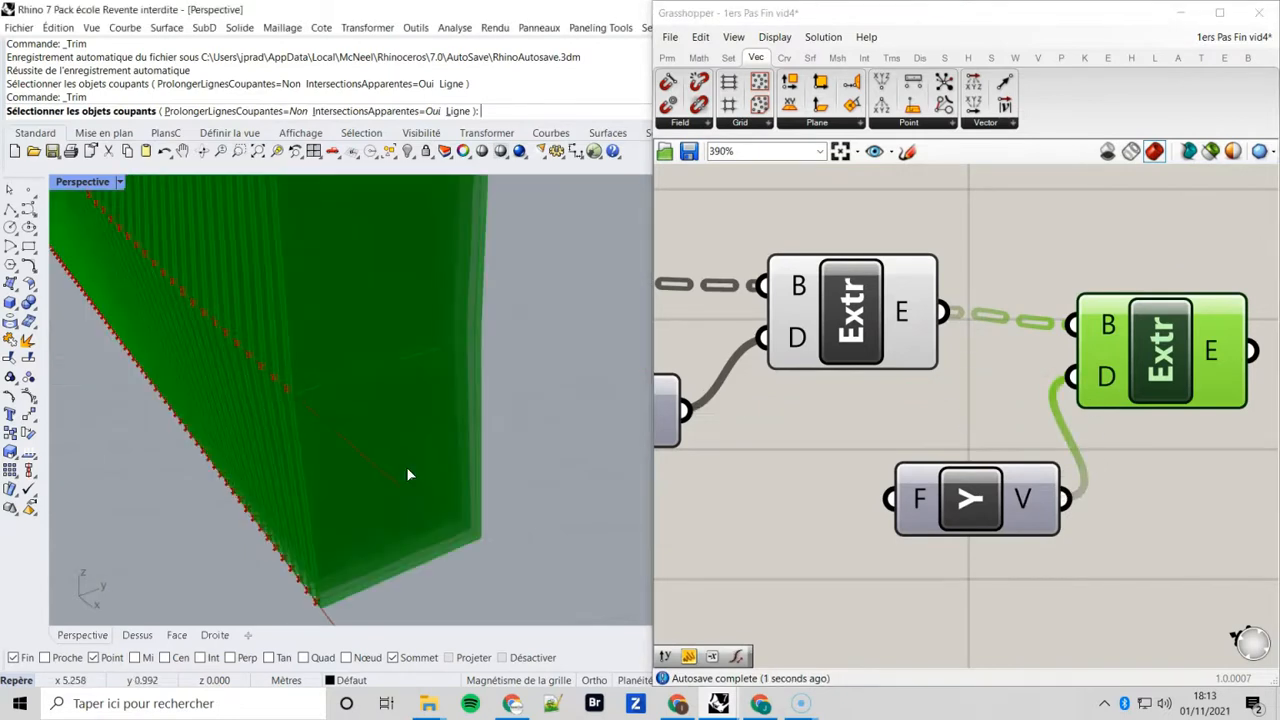
right_click_drag(406, 467, 381, 487)
mouse_move(918, 495)
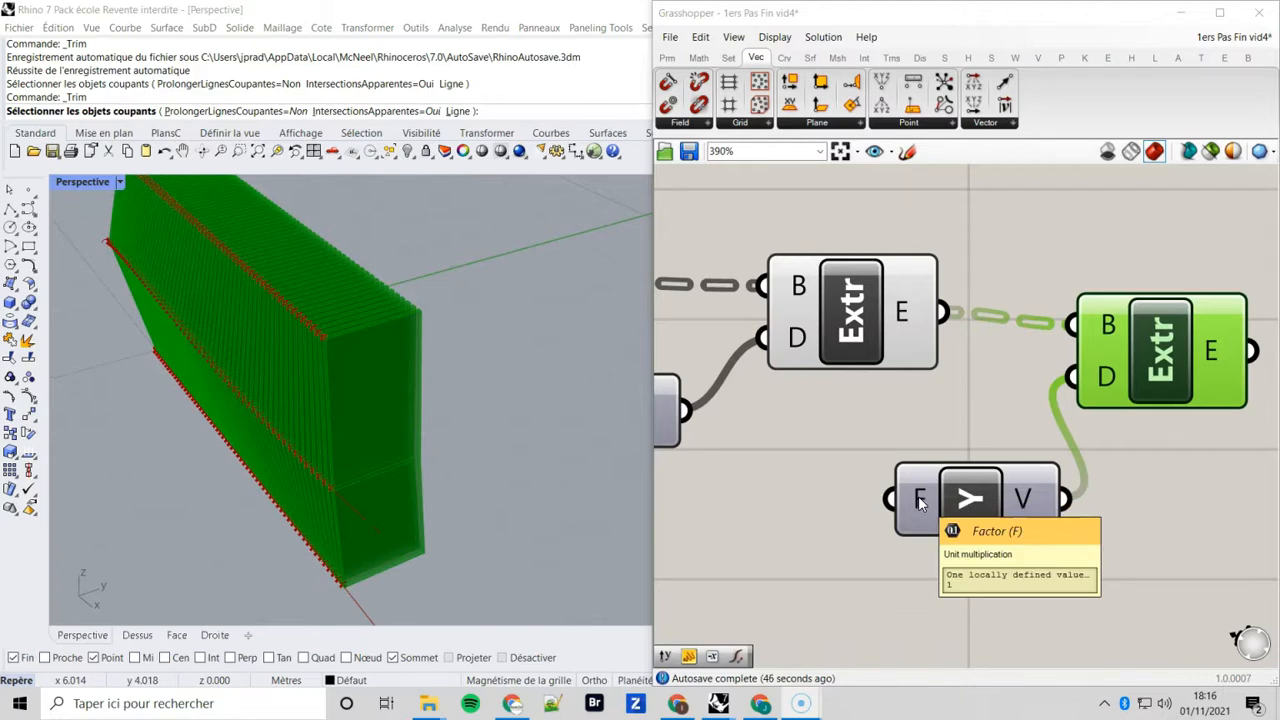
Step: Duplicate the "Largeur Lattes" slider and place the copy directly below the original
scroll(918, 496, "down", 4)
right_click_drag(918, 496, 1094, 328)
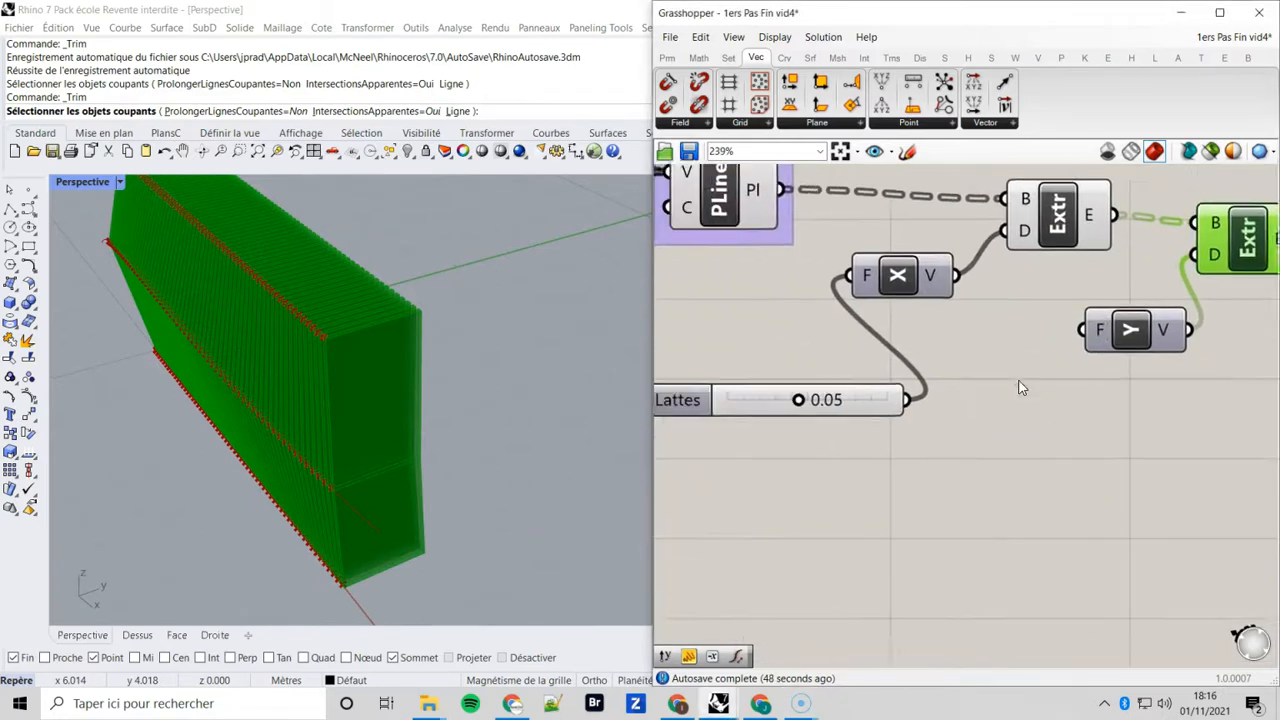
right_click_drag(846, 410, 918, 392)
left_click(828, 378)
double_click(893, 479)
left_click_drag(890, 475, 861, 448)
Step: Rename the copied slider "Epaisseur Lattes"
right_click_drag(1019, 450, 1165, 451)
right_click(915, 456)
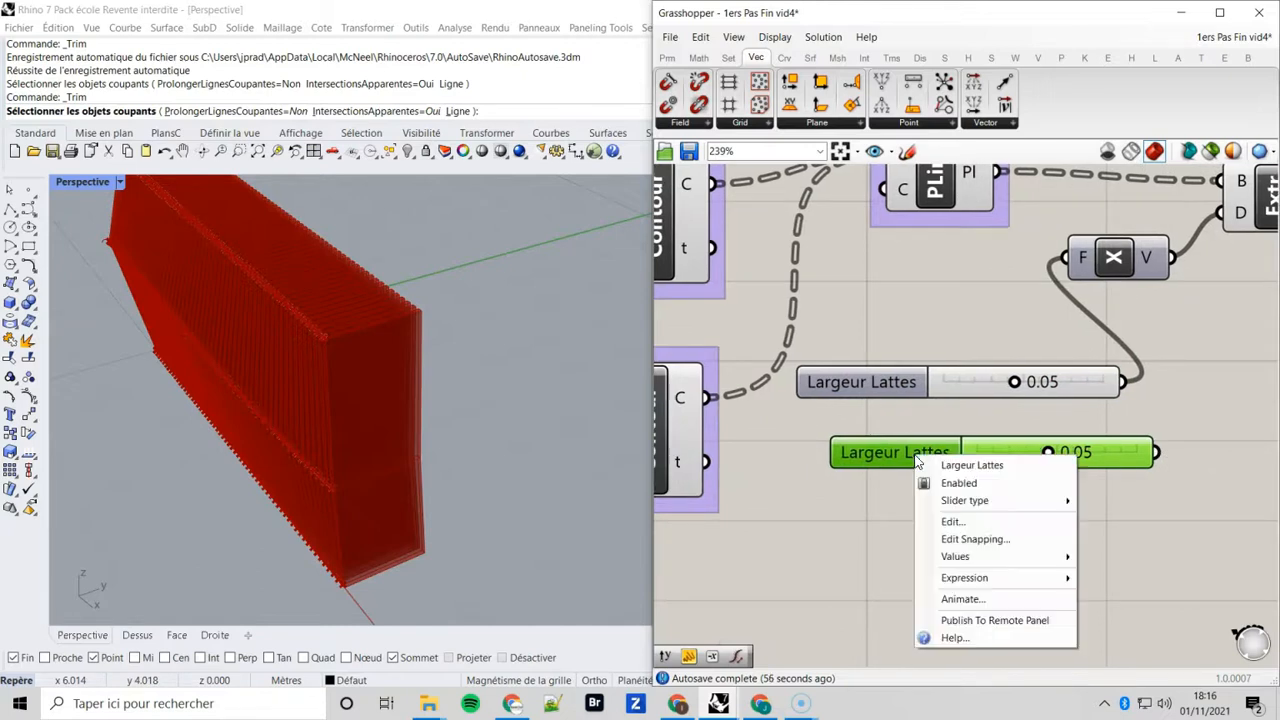
left_click_drag(1005, 465, 877, 473)
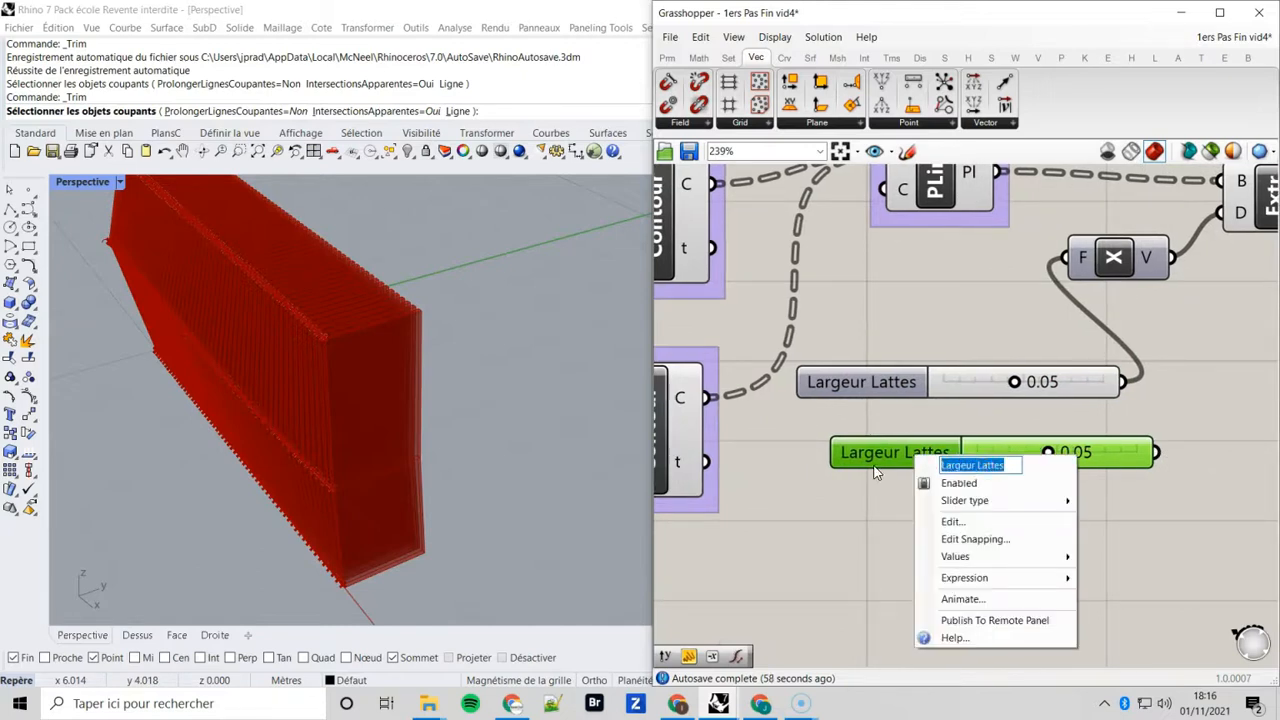
type("Epais")
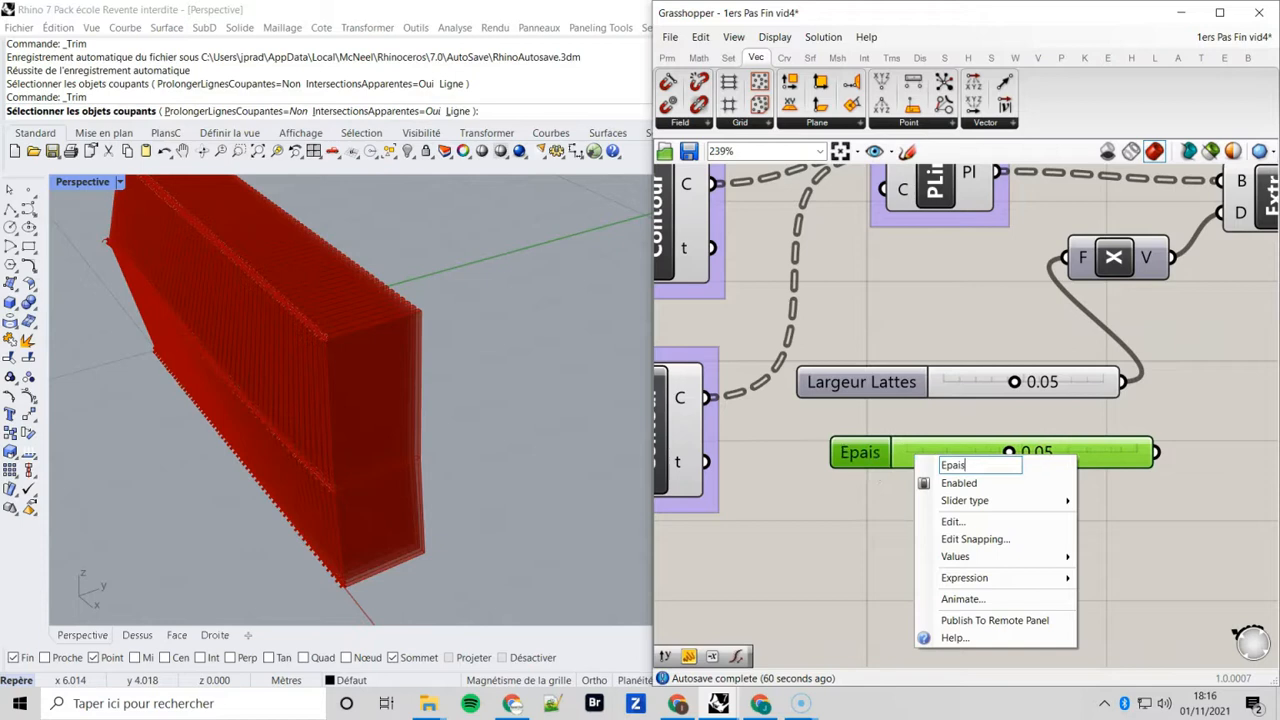
type("seur")
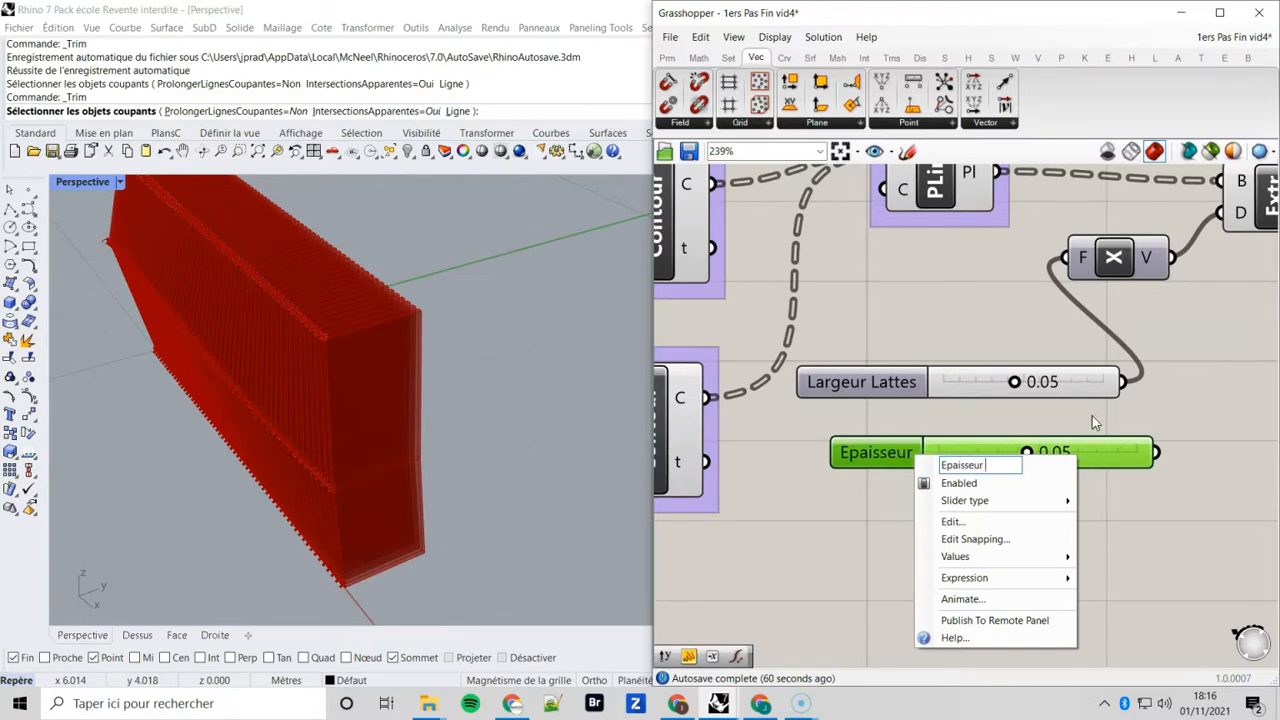
type(" Lattes")
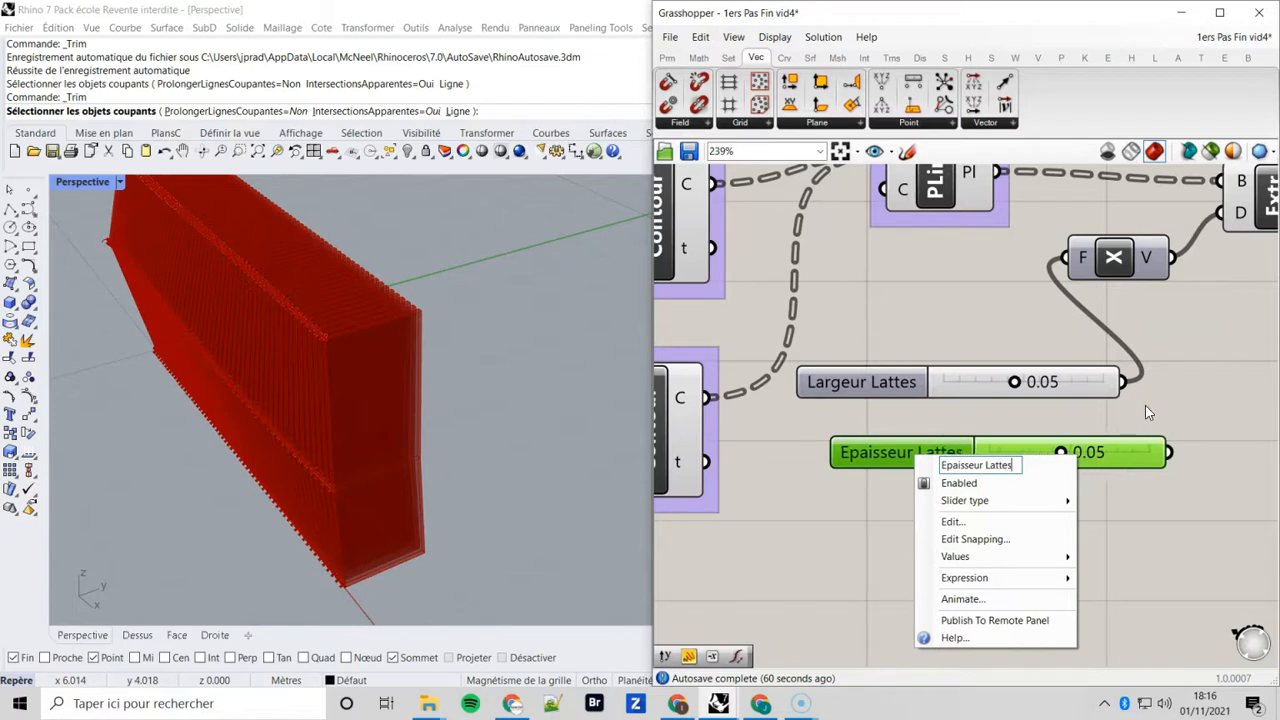
left_click(1206, 380)
Step: Set the "Epaisseur Lattes" slider's maximum to 0.05
right_click(1047, 450)
left_click(1095, 514)
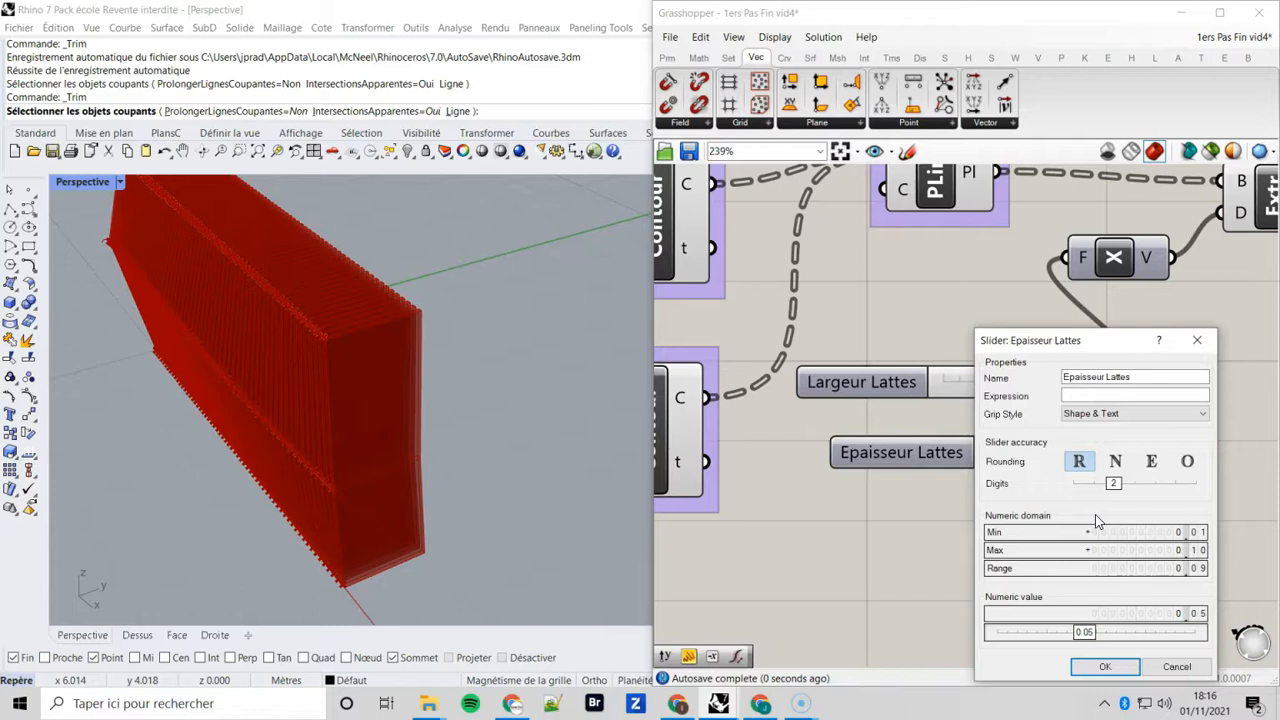
left_click(1125, 555)
type("0.10")
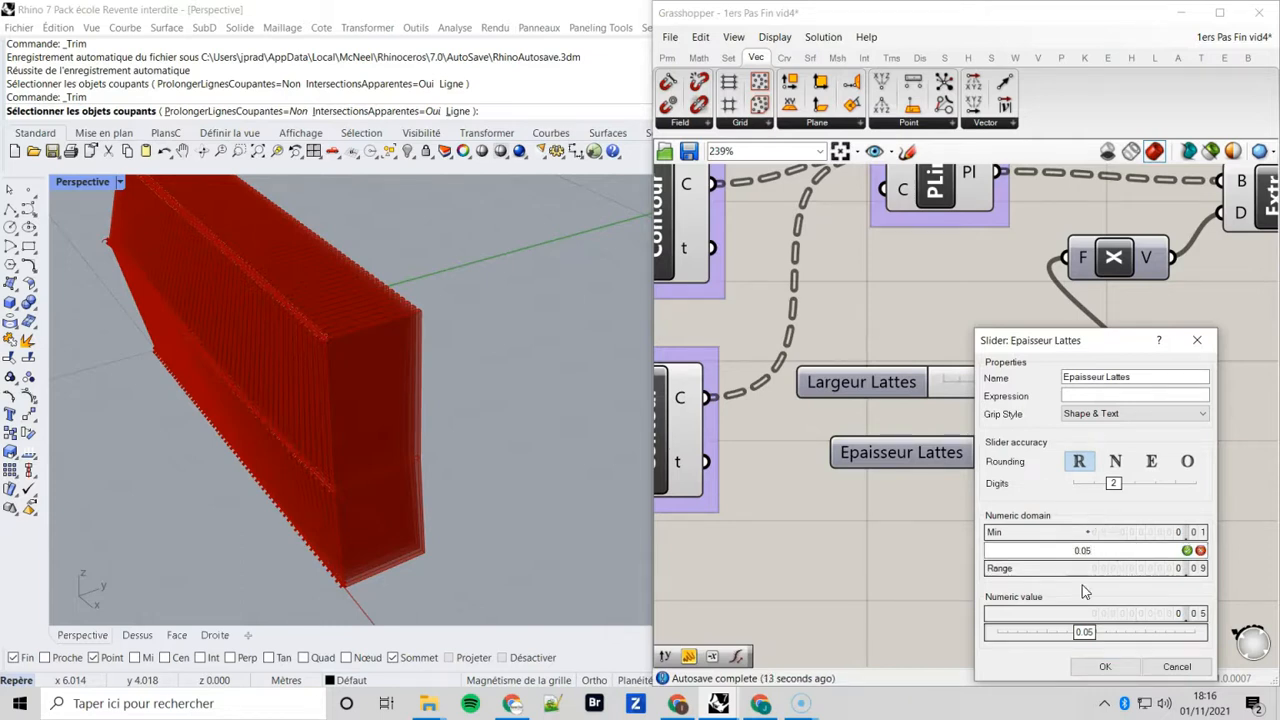
left_click(1107, 667)
Step: Connect the "Epaisseur Lattes" slider to the Factor input of the Unit Y component
scroll(1165, 562, "down", 3)
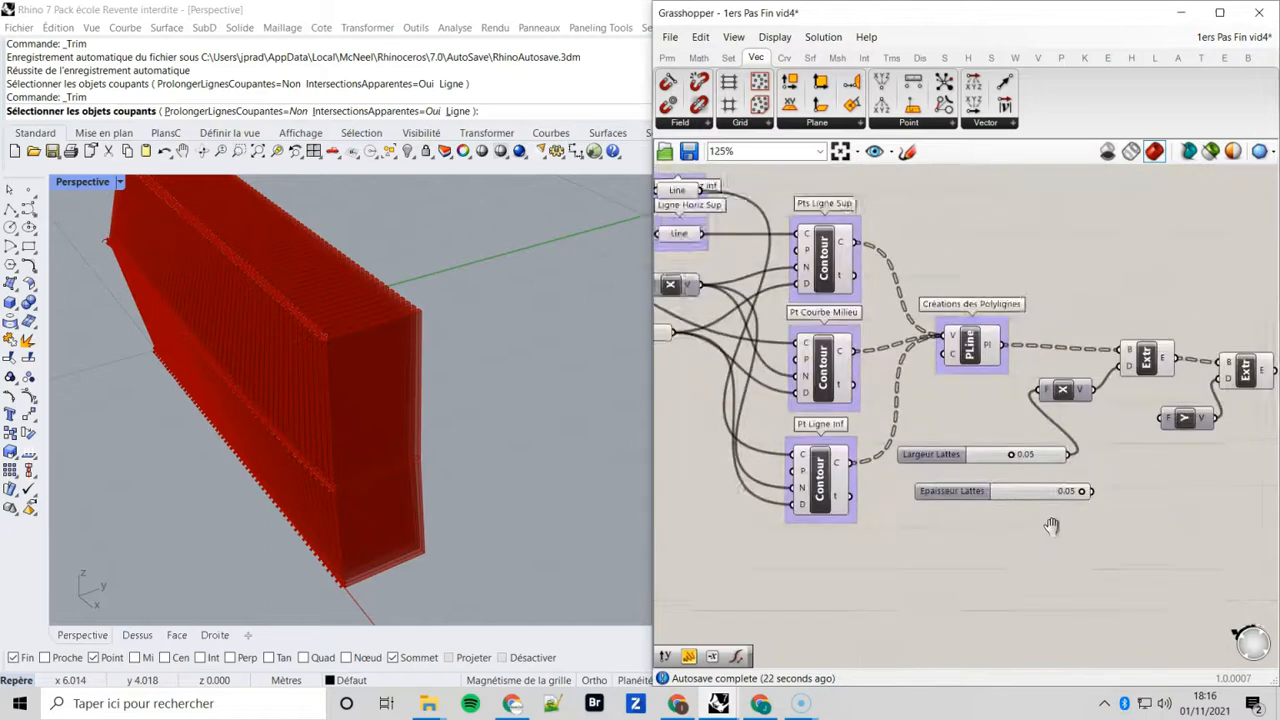
scroll(948, 480, "up", 2)
left_click_drag(929, 480, 1022, 385)
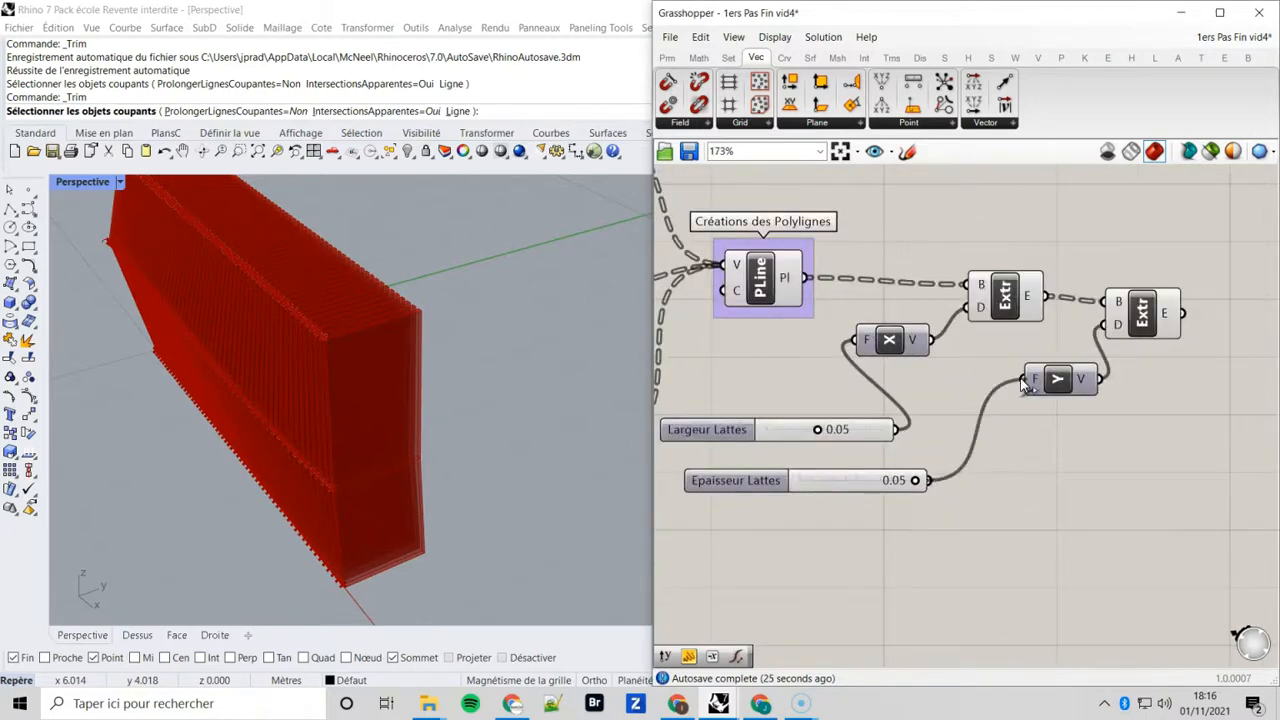
scroll(1022, 385, "up", 2)
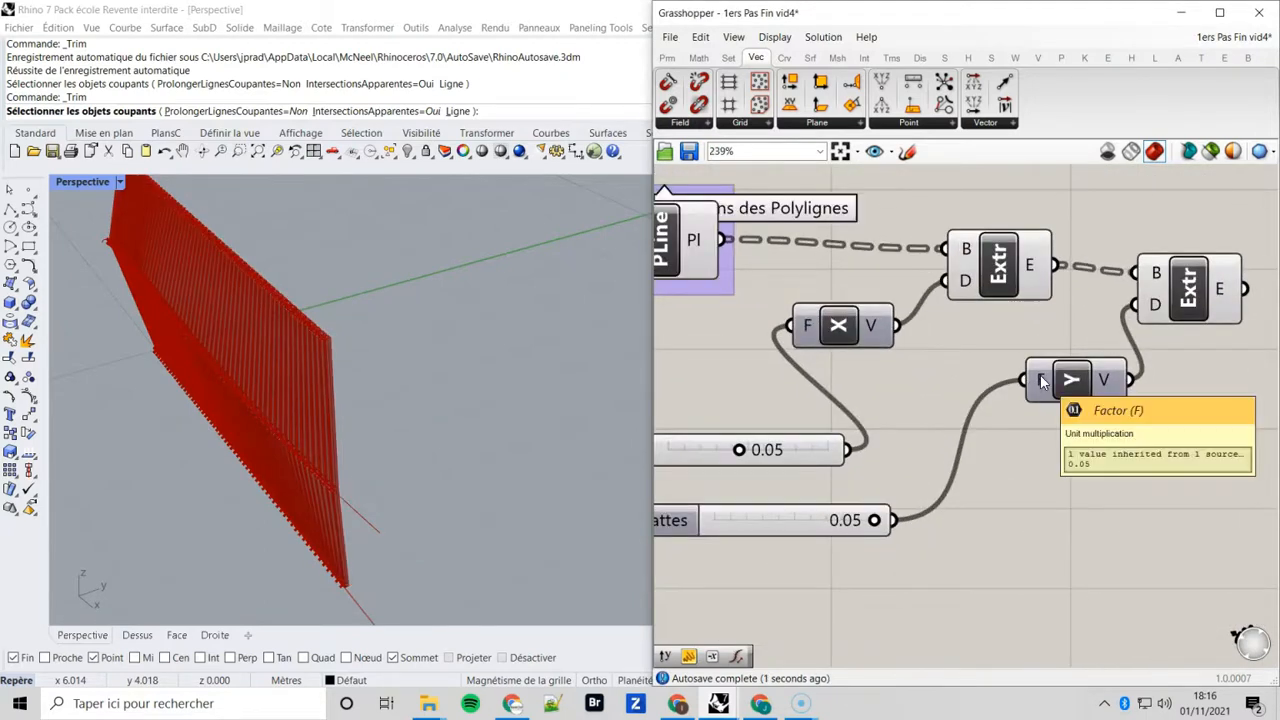
Step: Put the first Extrude component in its own group and name it "Extrusion en Surface"
right_click_drag(1017, 357, 1006, 451)
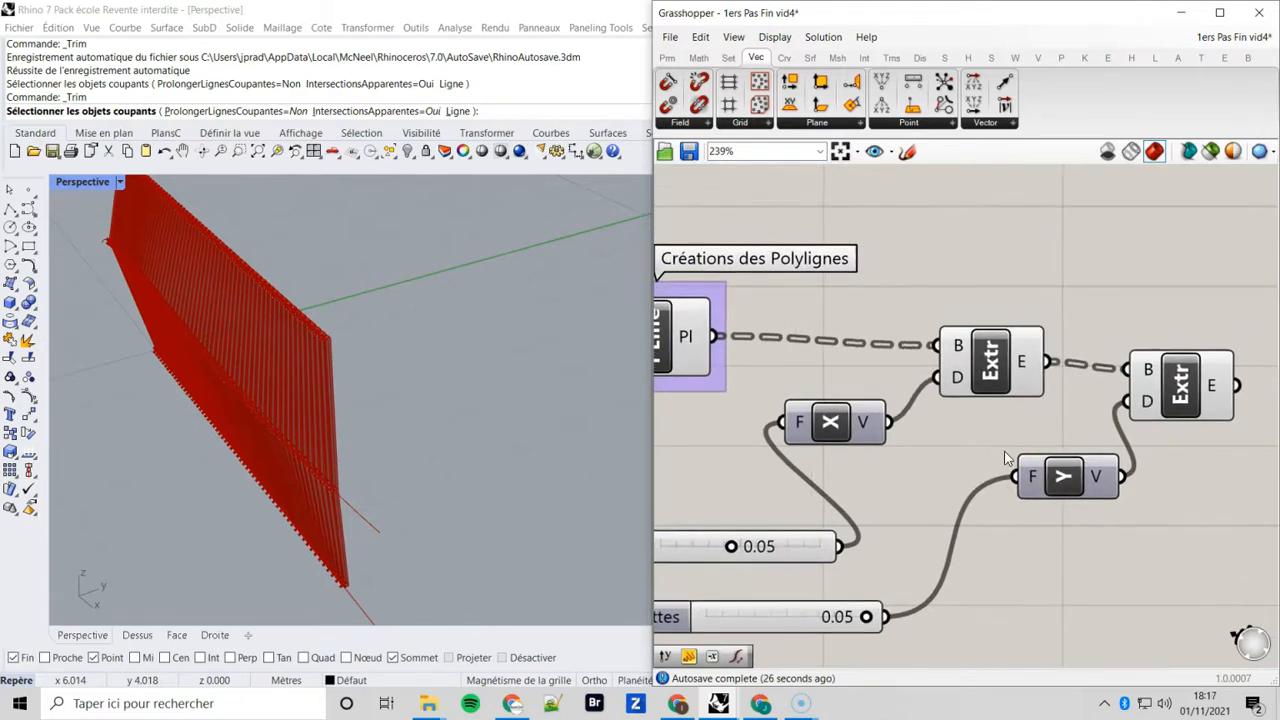
left_click(993, 378)
right_click(1000, 275)
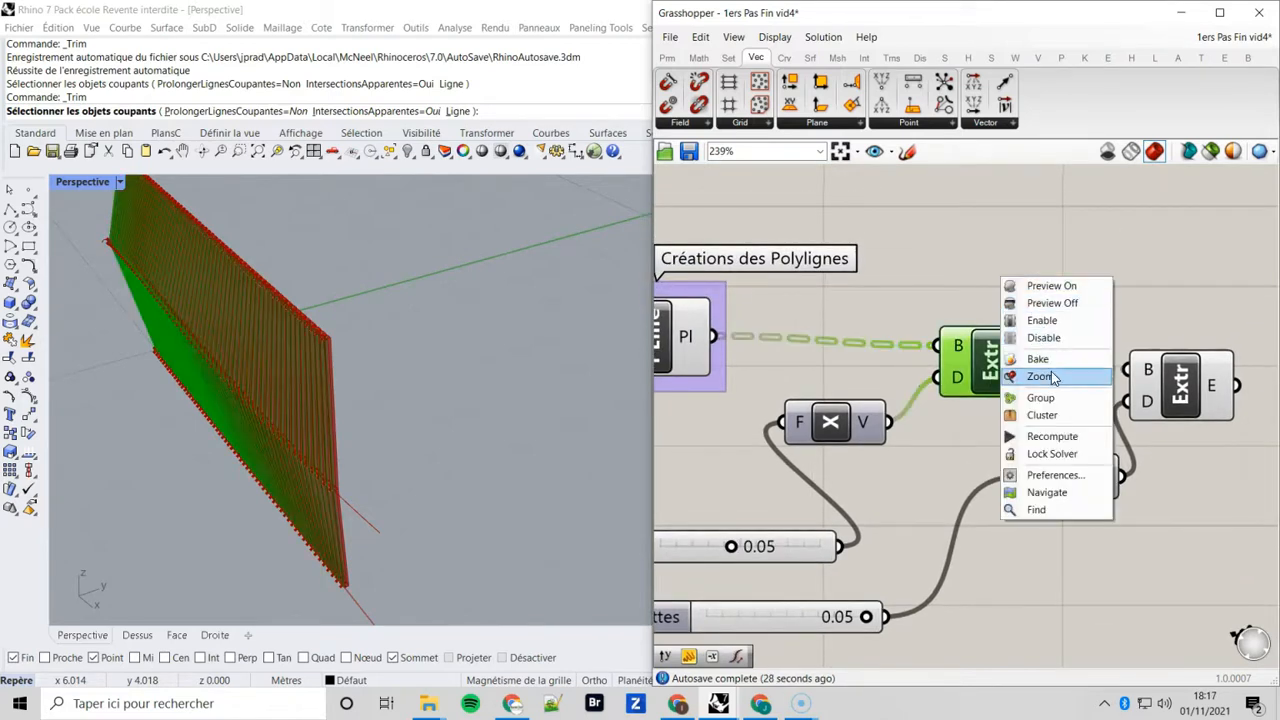
left_click(1053, 398)
left_click(1022, 318)
right_click(1022, 318)
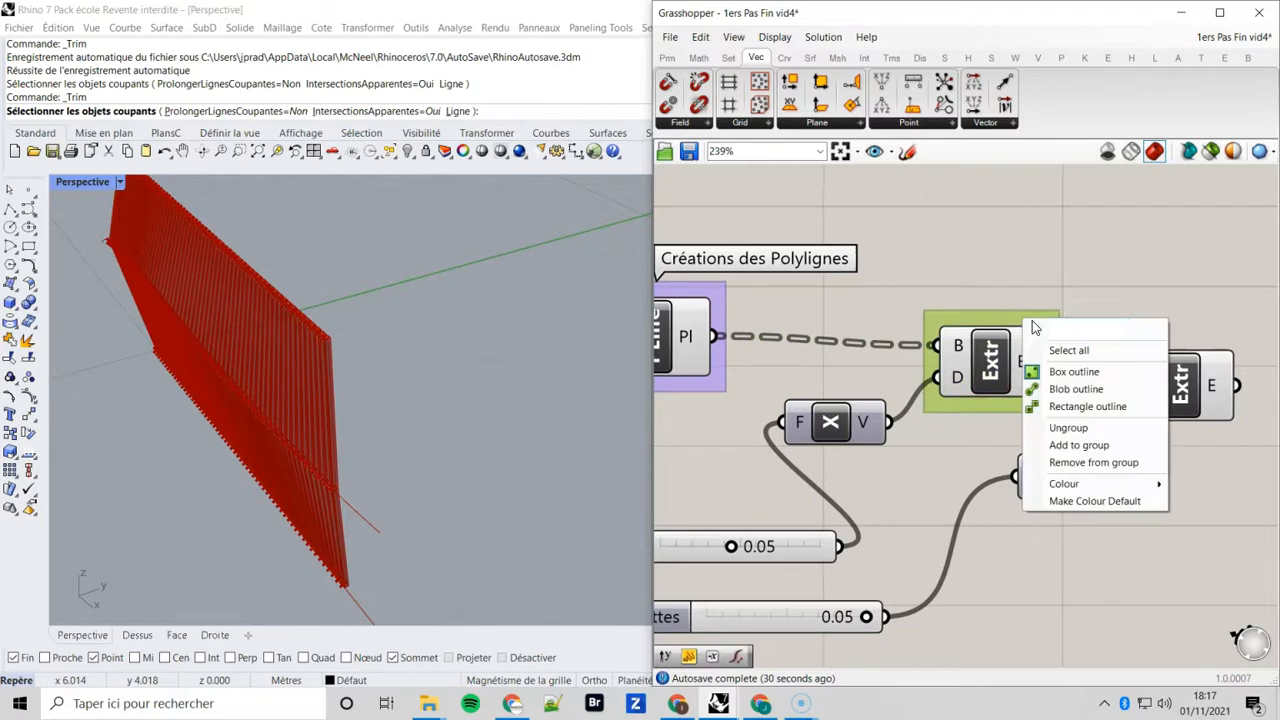
type("Ex")
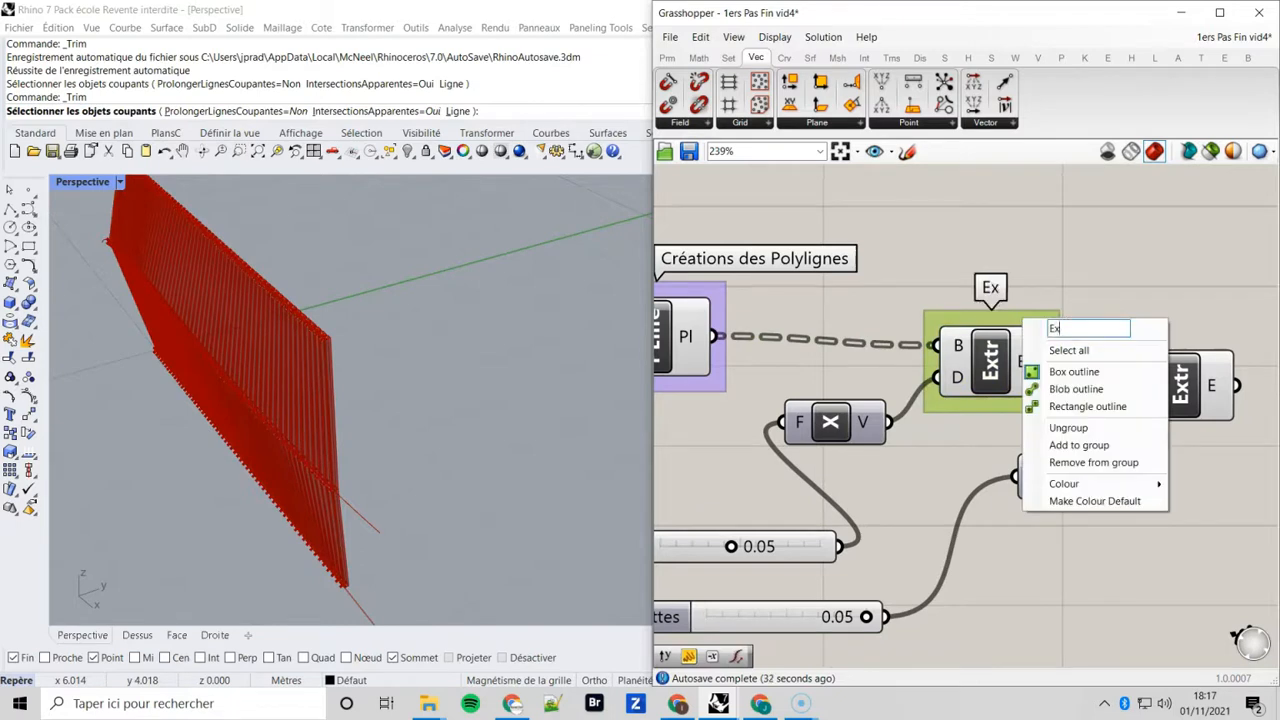
type("trusion en Surface")
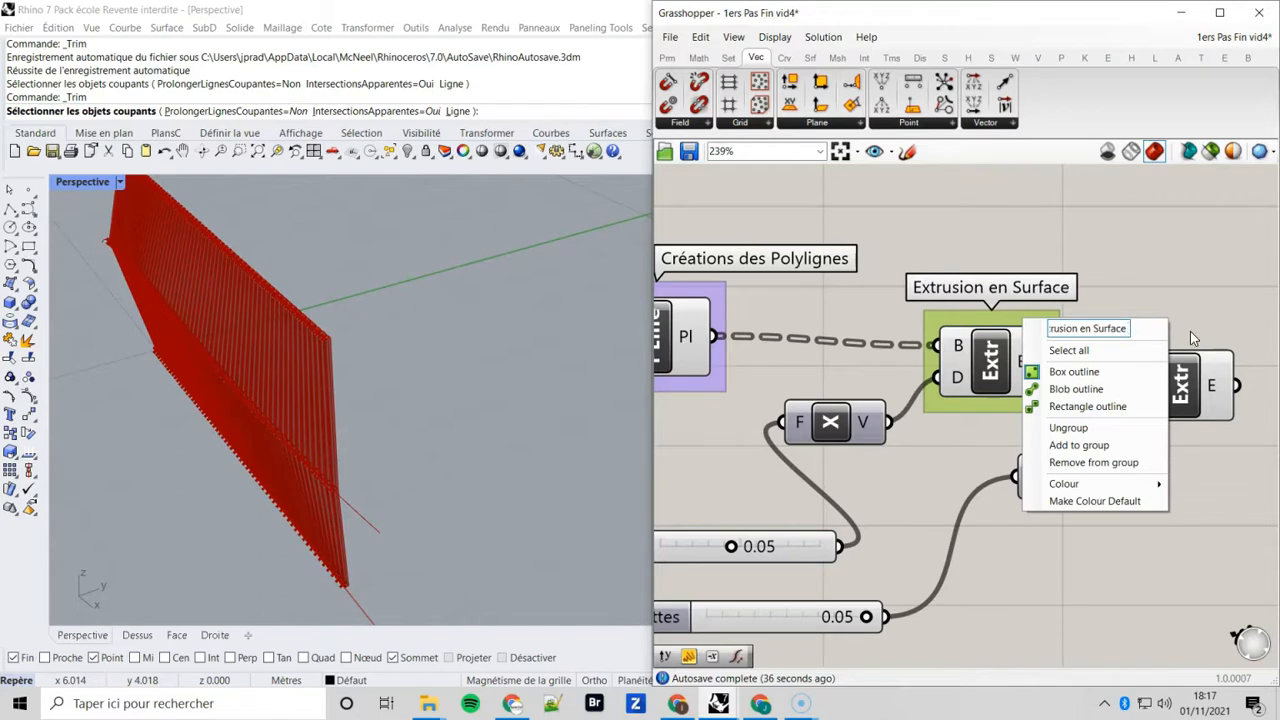
left_click(1079, 221)
Step: Put the second Extrude component in its own group and name it "Exxtrusion de la surface en Solide"
left_click(1193, 385)
middle_click(1184, 382)
left_click(1182, 336)
right_click(1183, 338)
type("E")
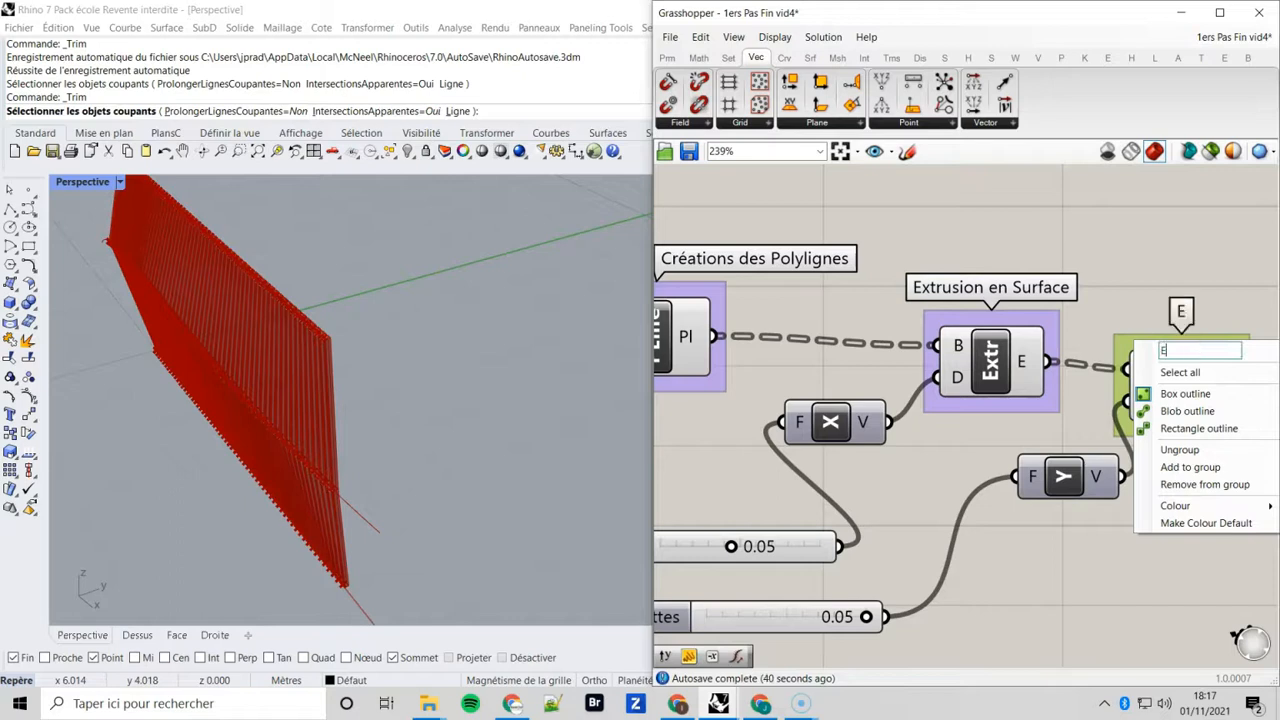
type("xxtrusion de la surg")
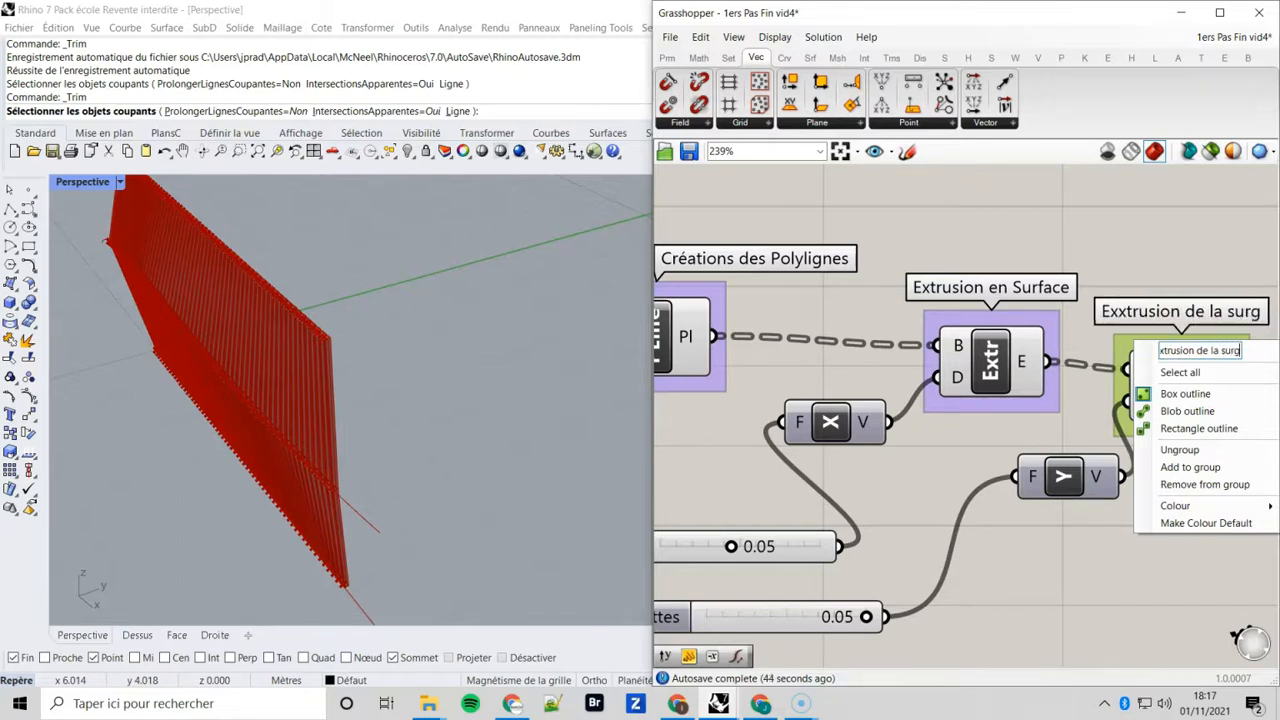
key("BackSpace")
type("face en Sil")
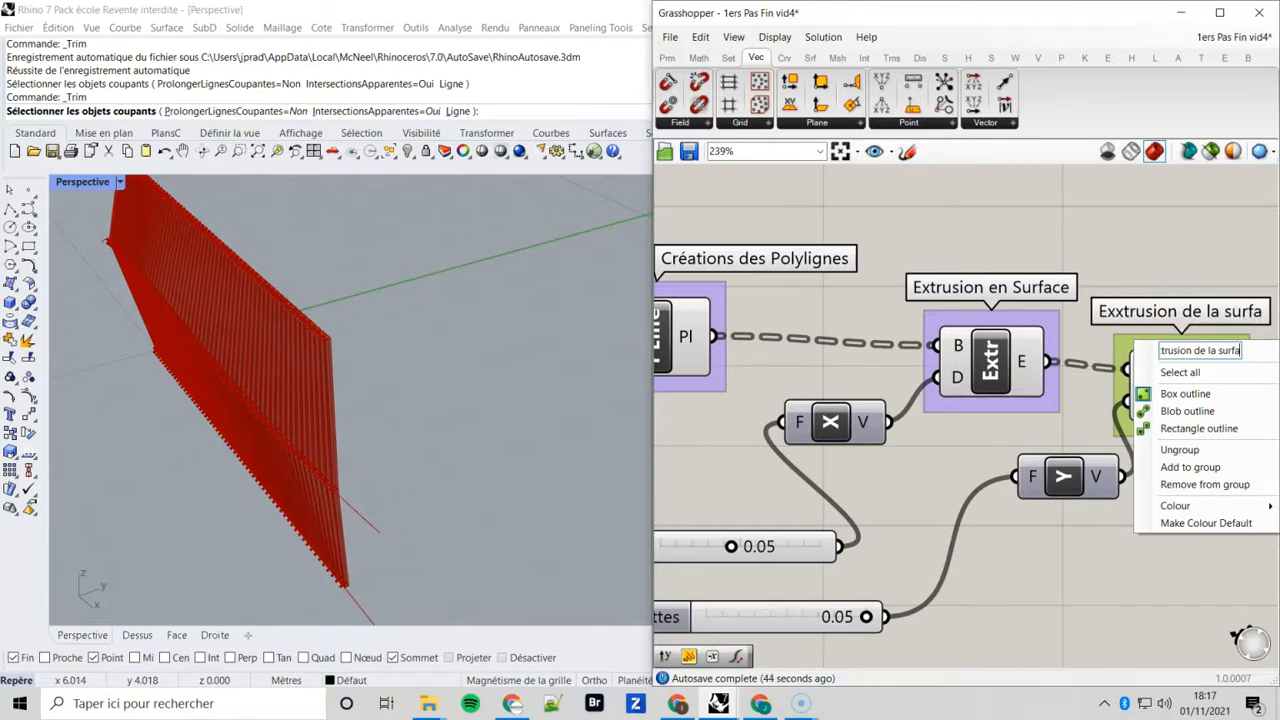
key("BackSpace")
key("BackSpace")
type("olides")
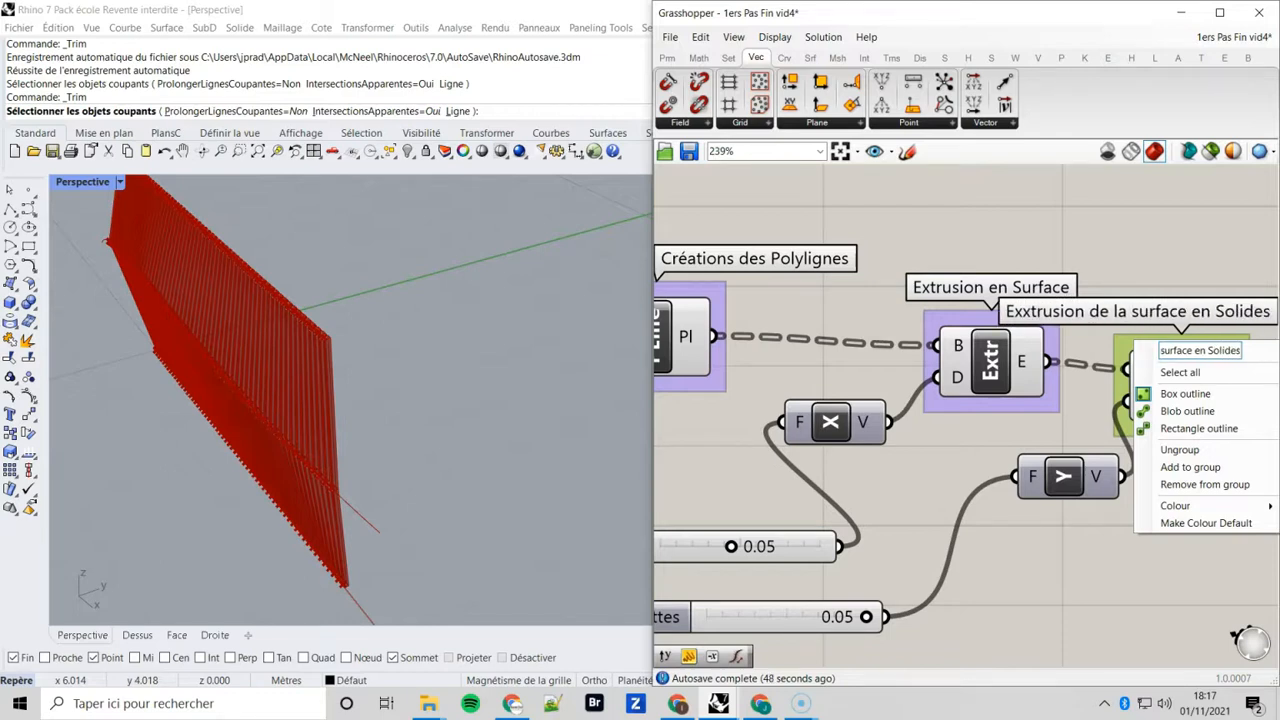
key("BackSpace")
left_click(1174, 208)
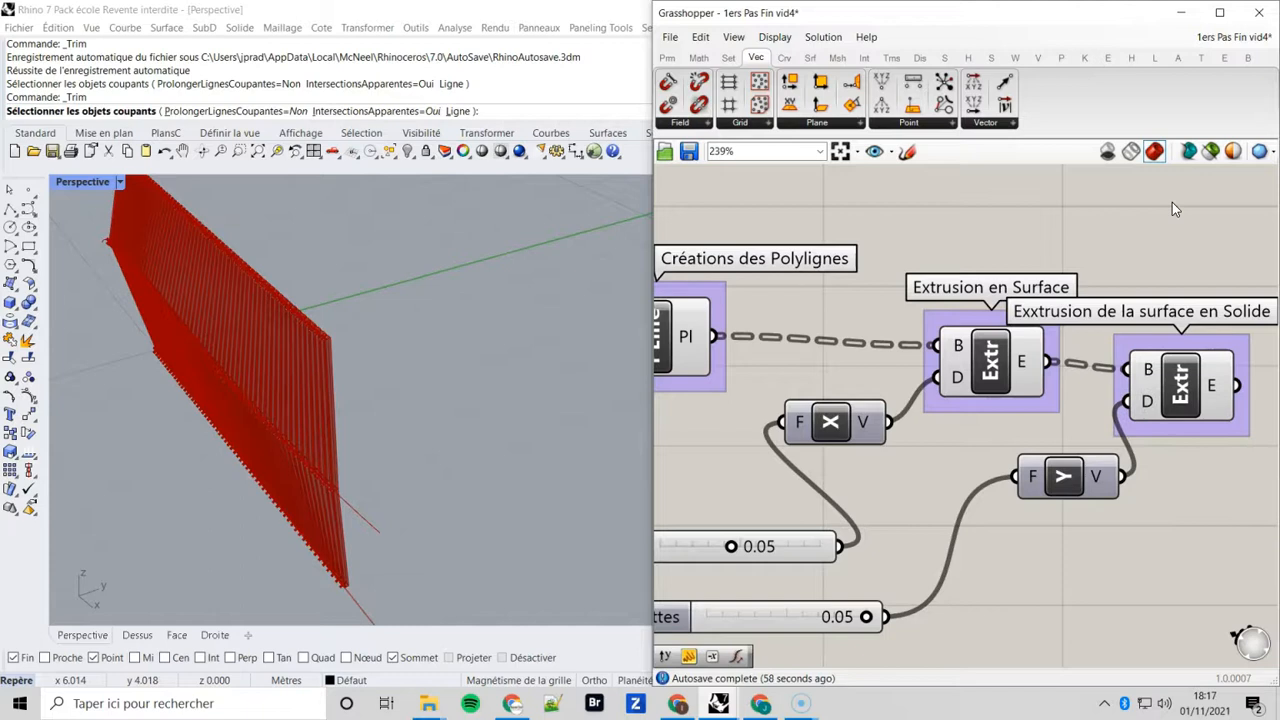
Step: Gather the "Largeur Lattes", "Epaisseur Lattes" and "Distance" sliders below the imported curve parameter at the start of the graph
scroll(1172, 202, "down", 6)
right_click_drag(1086, 317, 1129, 380)
left_click_drag(1101, 395, 670, 301)
right_click_drag(677, 295, 910, 376)
scroll(910, 376, "up", 2)
scroll(872, 362, "up", 1)
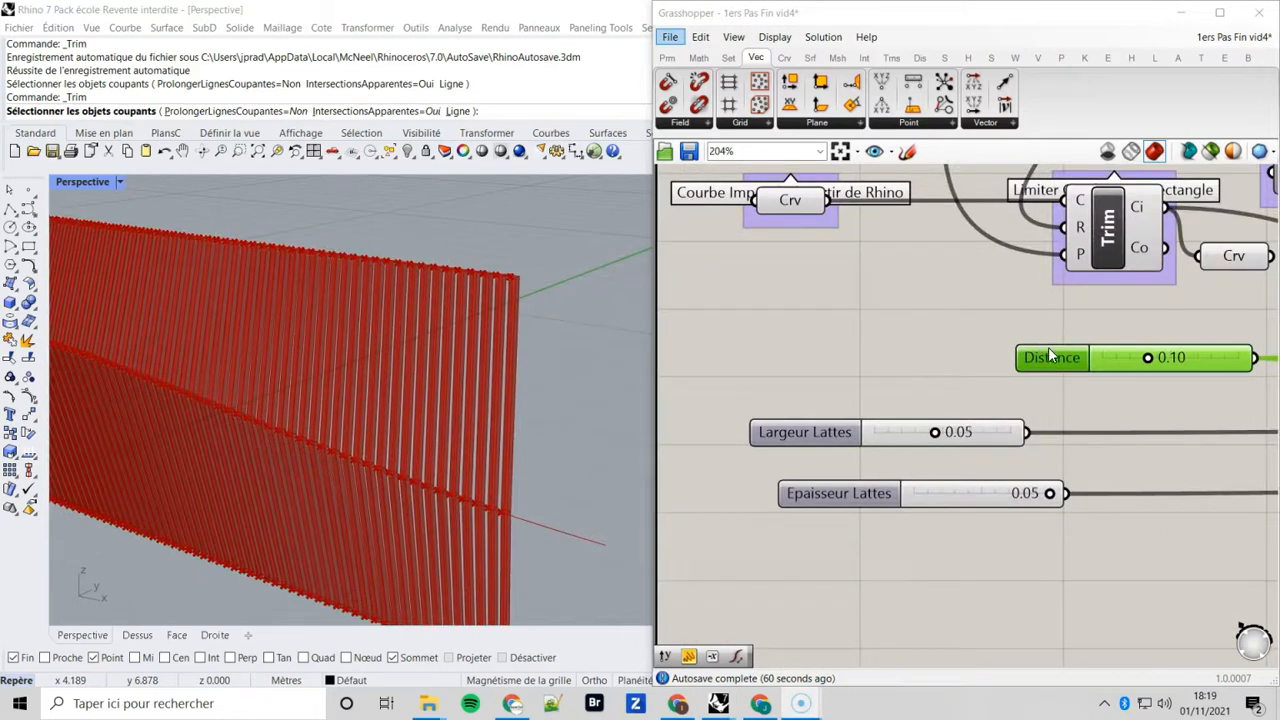
left_click_drag(1042, 352, 905, 366)
Step: Rename the "Distance" slider "Espacement Sections"
right_click(915, 365)
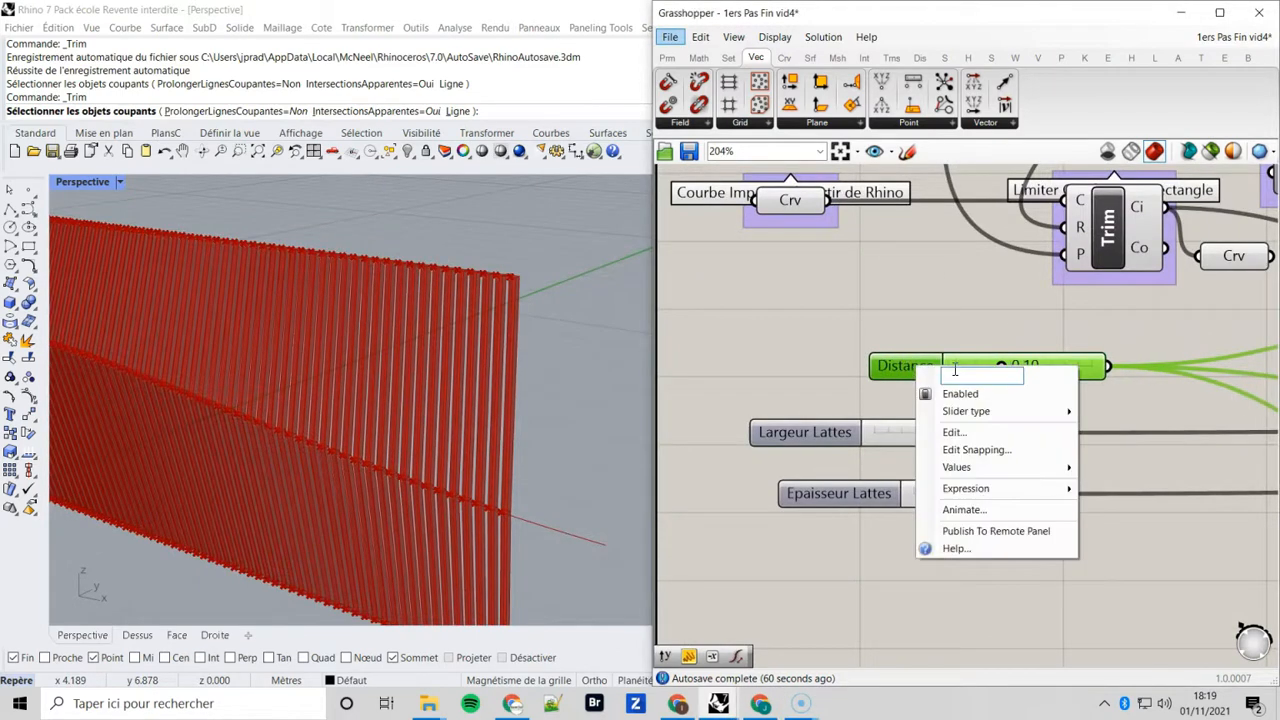
type("E")
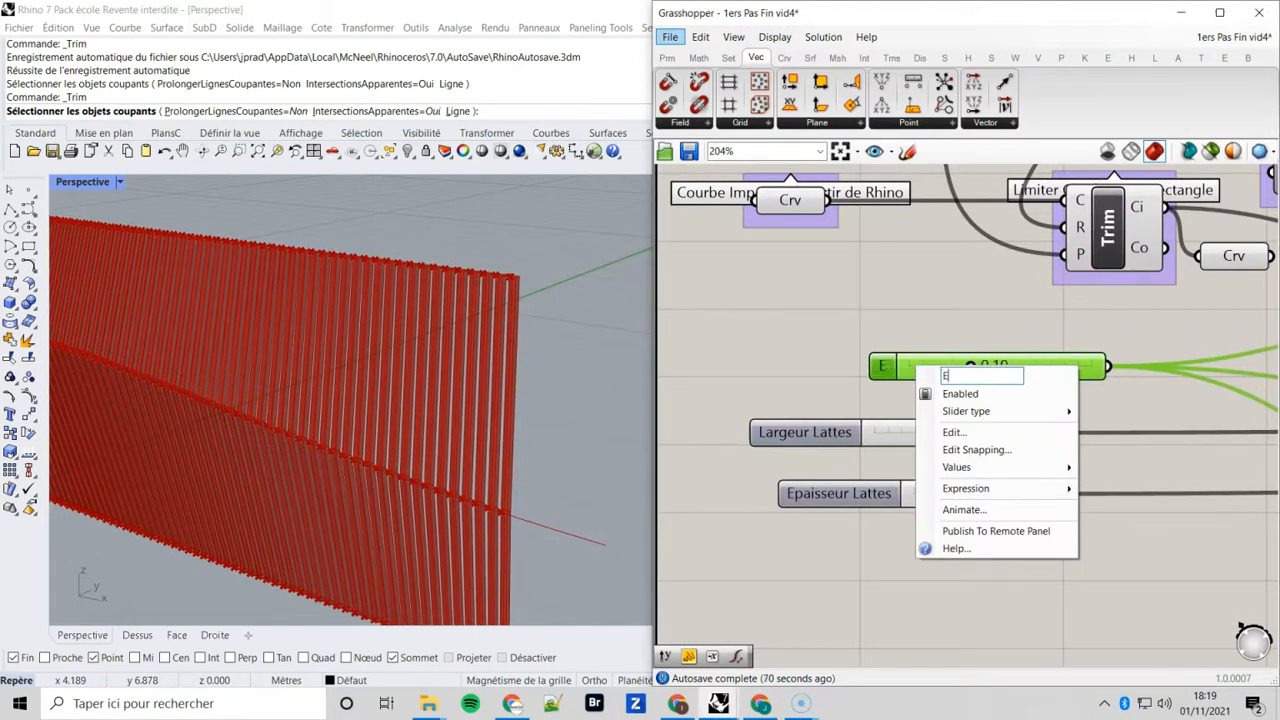
type("spacement")
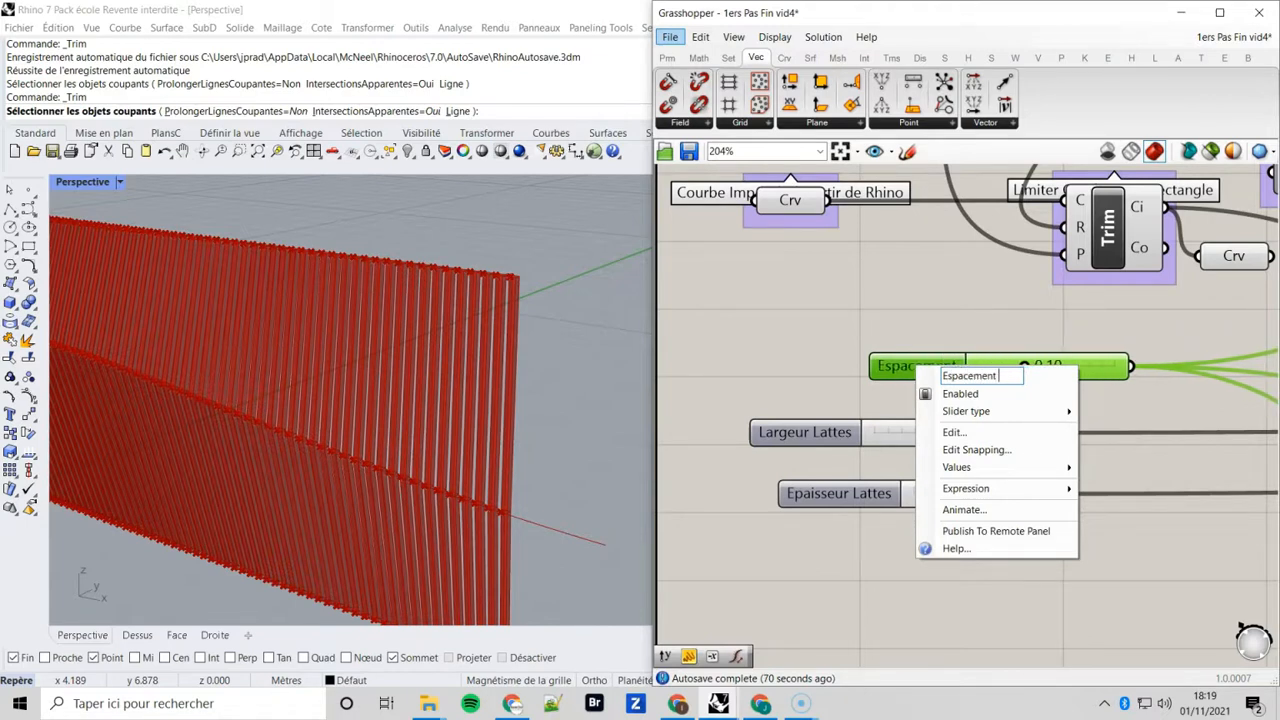
type(" Sect")
type("ions")
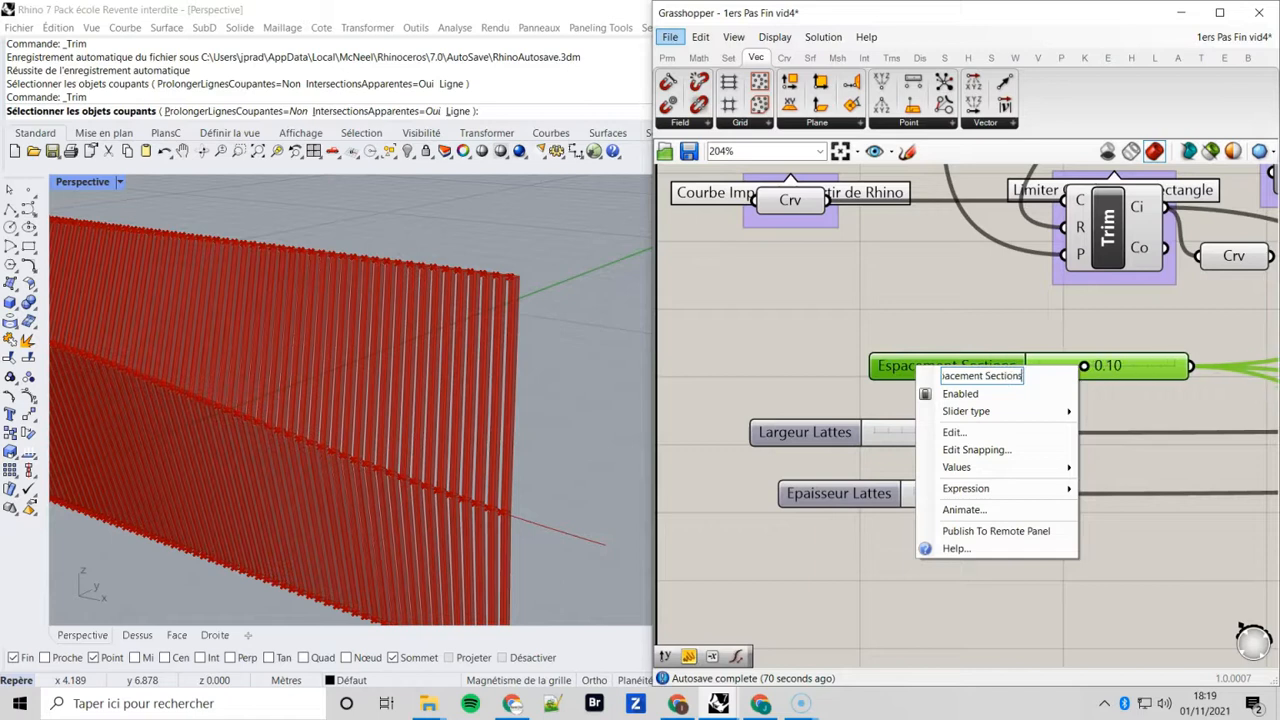
left_click(932, 313)
Step: Set the "Largeur Lattes" slider to 0.01 and the "Espacement Sections" slider to 0.06
scroll(1050, 365, "up", 3)
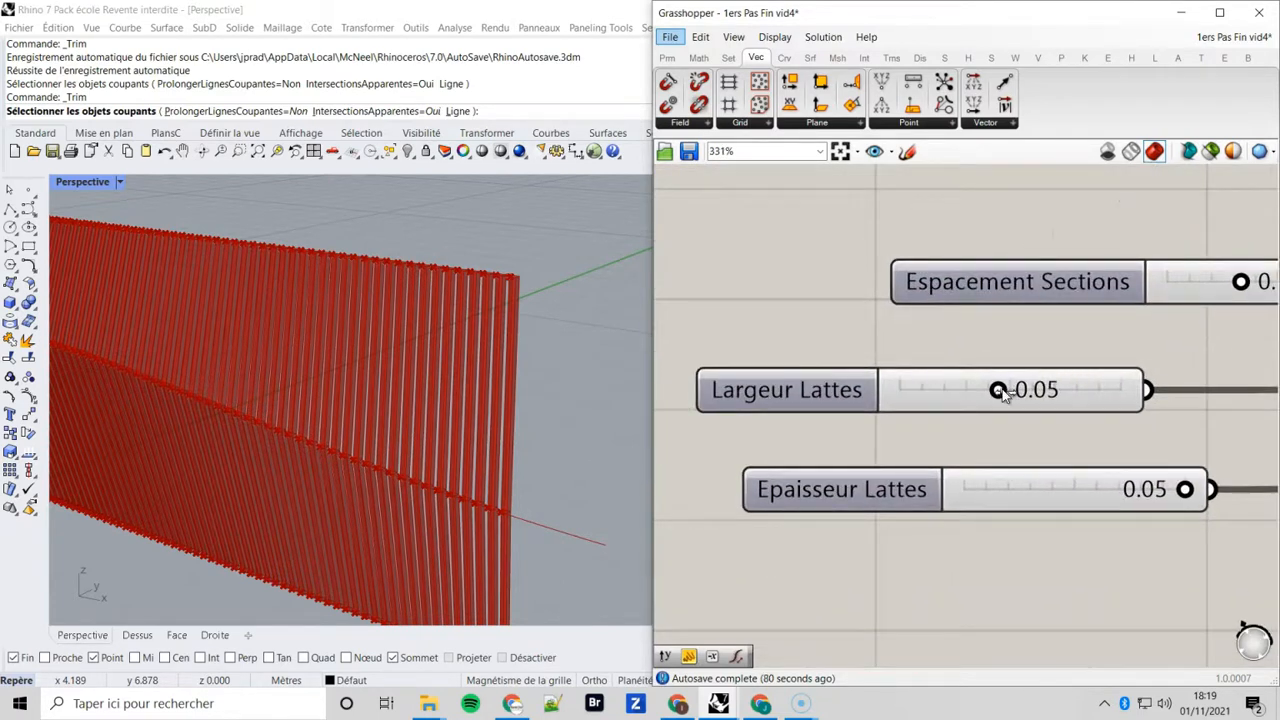
left_click_drag(998, 391, 900, 390)
scroll(1060, 318, "down", 2)
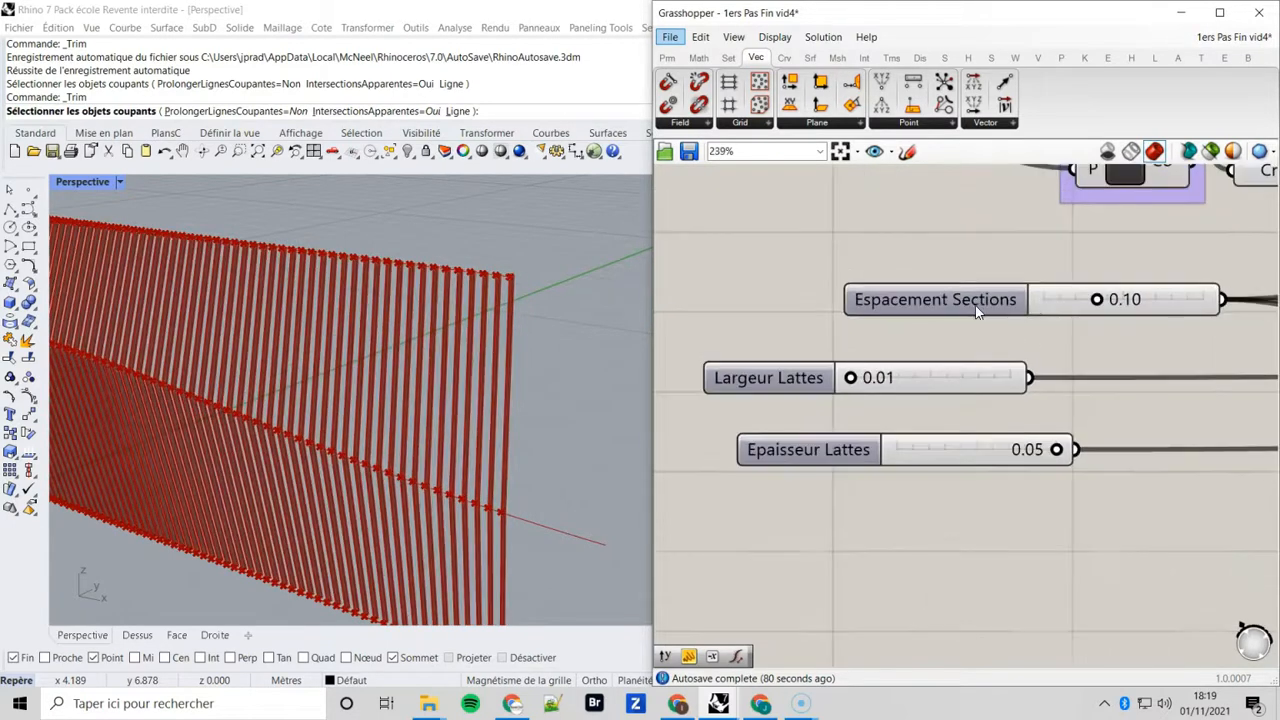
left_click_drag(1103, 299, 1053, 300)
Step: Highlight the imported Crv parameter's curve and examine how it runs through the slats in the perspective view
scroll(309, 478, "down", 3)
right_click_drag(308, 474, 453, 441)
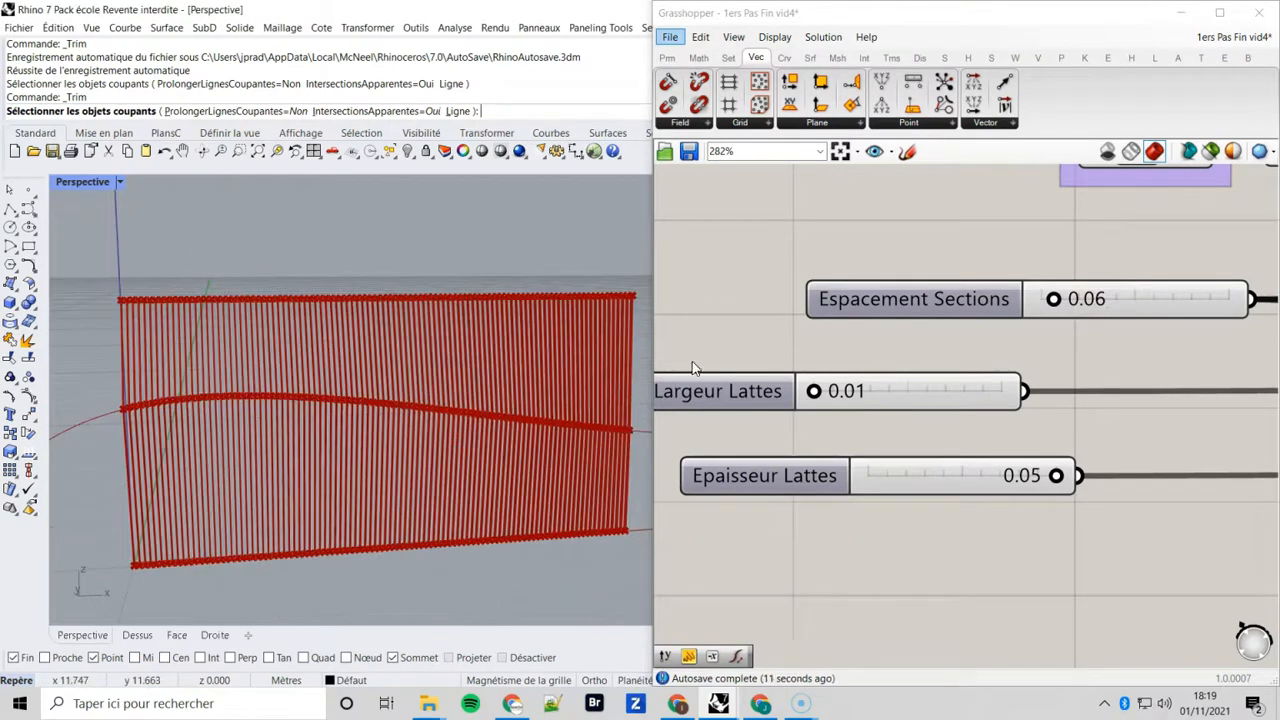
scroll(865, 465, "down", 5)
scroll(845, 368, "up", 4)
left_click(838, 348)
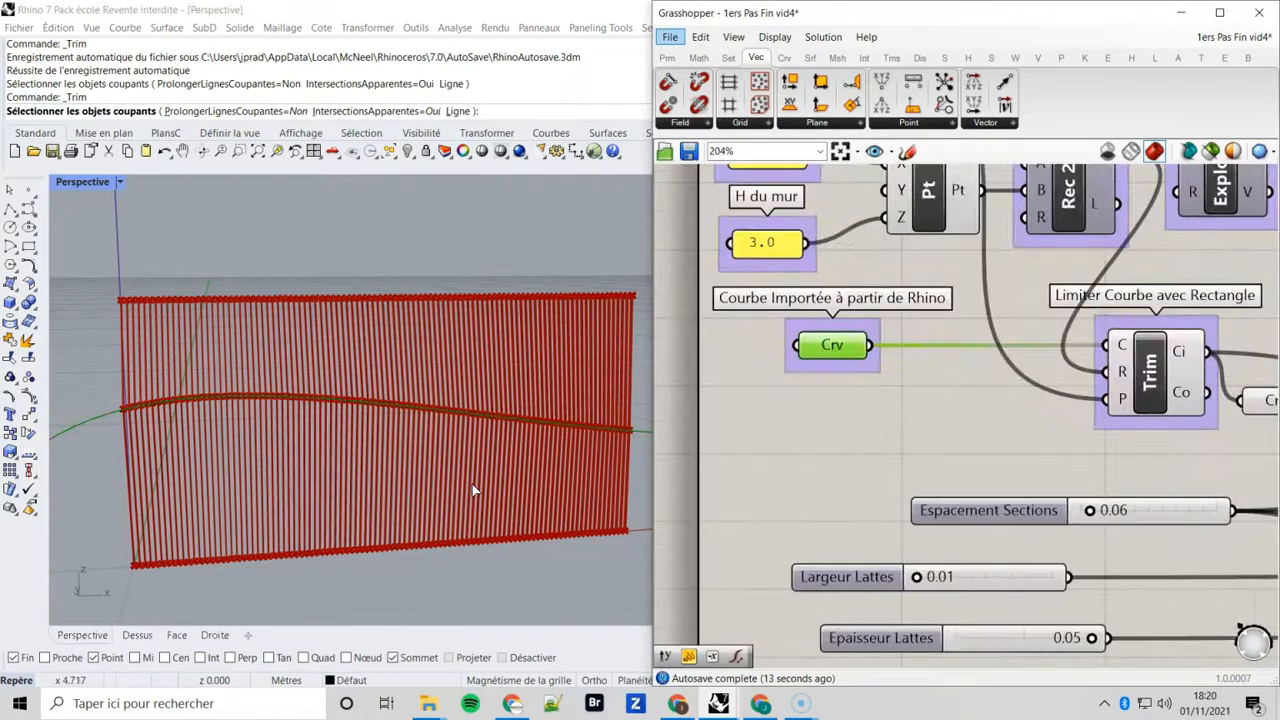
right_click_drag(471, 491, 400, 491)
right_click_drag(609, 491, 572, 514)
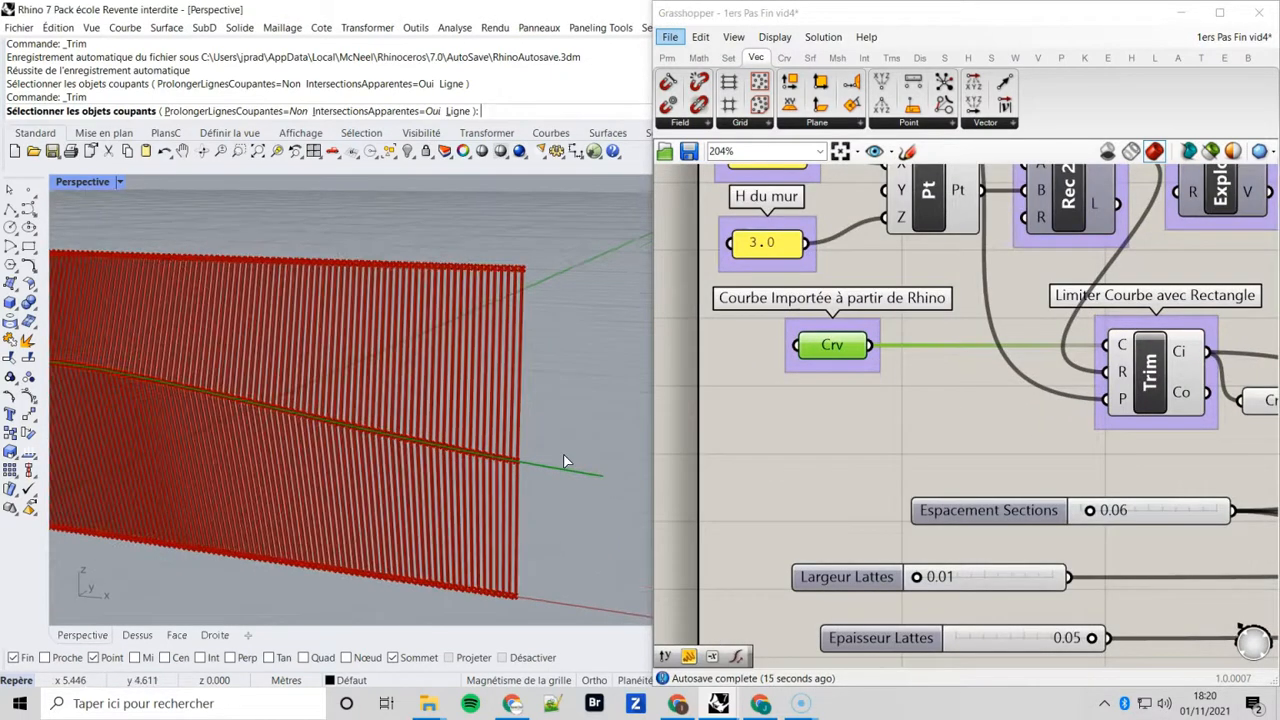
scroll(566, 470, "up", 1)
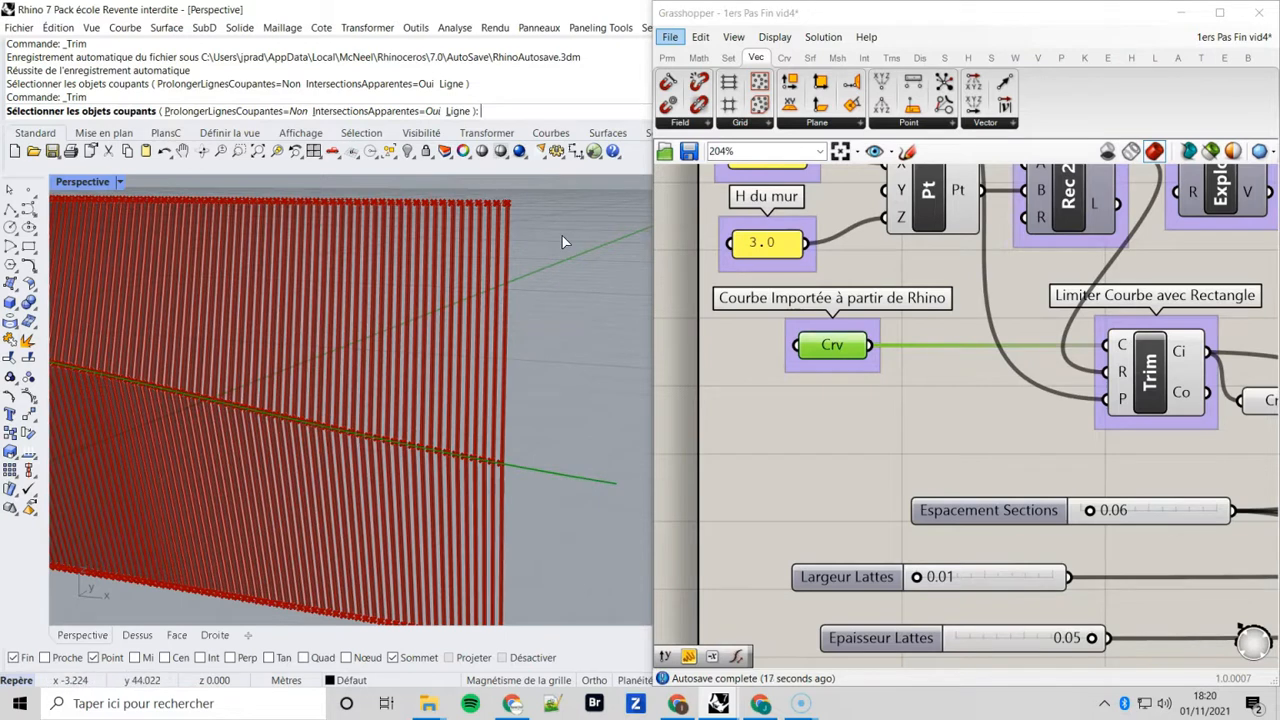
Step: Show the hidden objects in Rhino and select the curve that guides the slats
key("Escape")
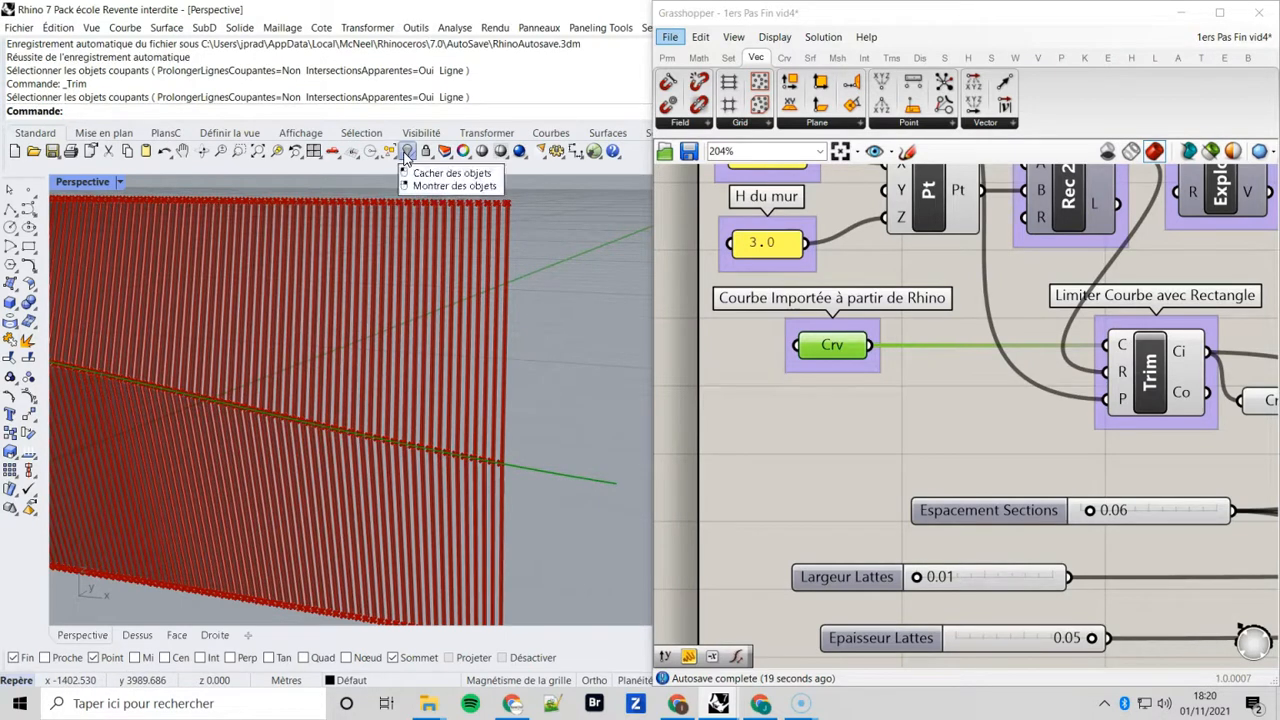
right_click(406, 153)
right_click_drag(588, 454, 452, 385)
left_click(569, 449)
Step: Shift the selected guide curve slightly downward and sideways relative to the slat wall
scroll(570, 456, "down", 6)
left_click_drag(399, 341, 401, 357)
right_click_drag(388, 397, 549, 424)
scroll(483, 402, "up", 5)
left_click_drag(438, 395, 449, 398)
Step: Raise one of the guide curve's control points vertically to reshape the bend of the slats
right_click_drag(498, 441, 514, 417)
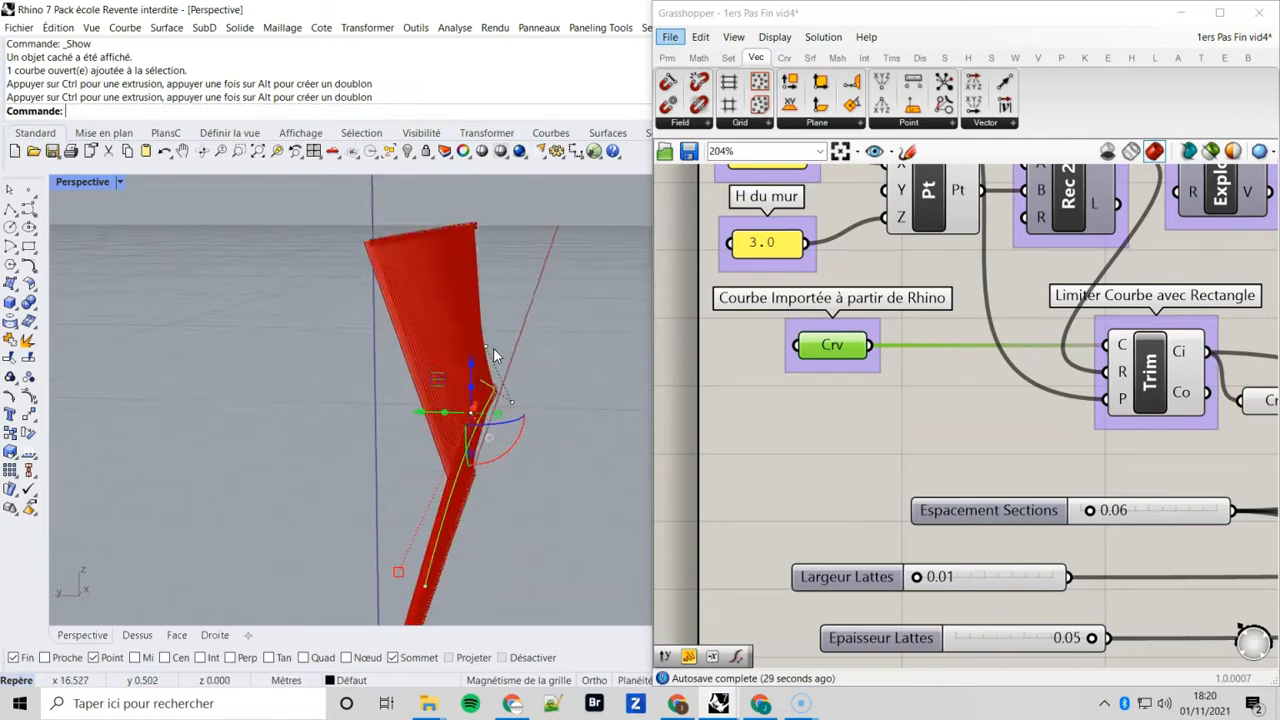
left_click(487, 347)
left_click_drag(488, 298, 488, 255)
right_click_drag(566, 438, 545, 402)
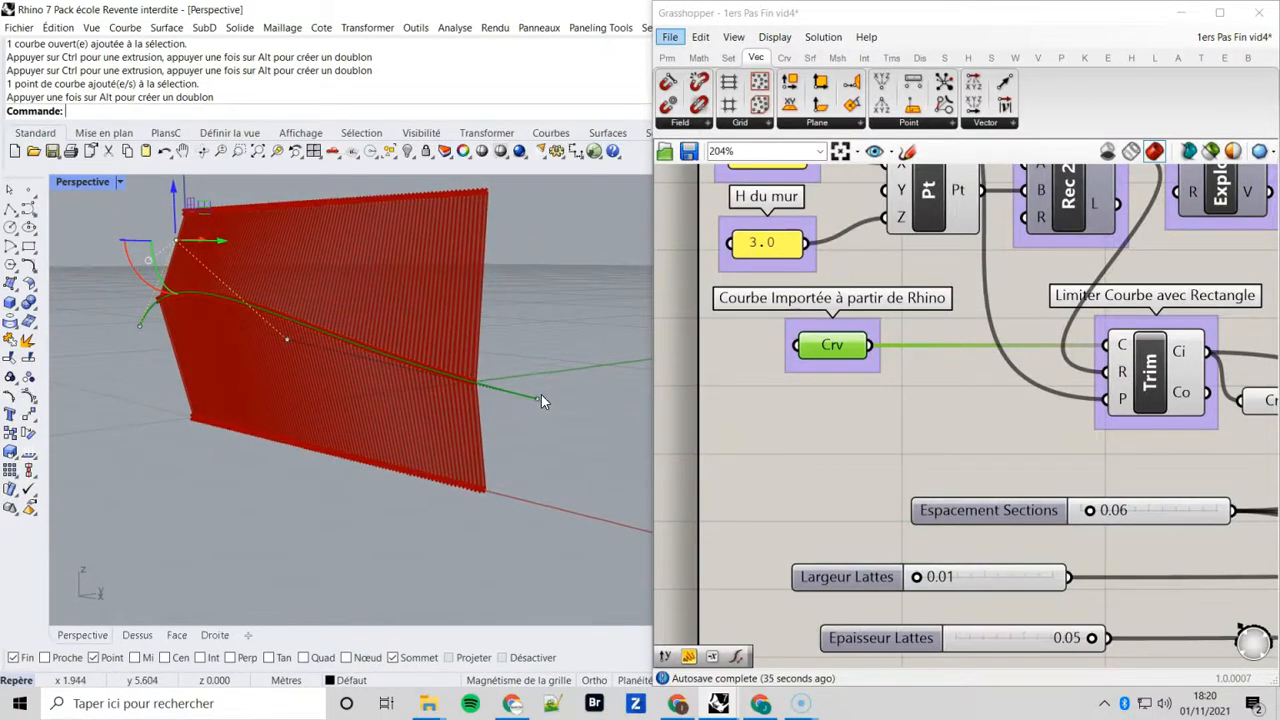
Step: Raise the guide curve's far end control point vertically to reshape the slats at that end of the wall
left_click(537, 397)
left_click_drag(538, 359, 539, 312)
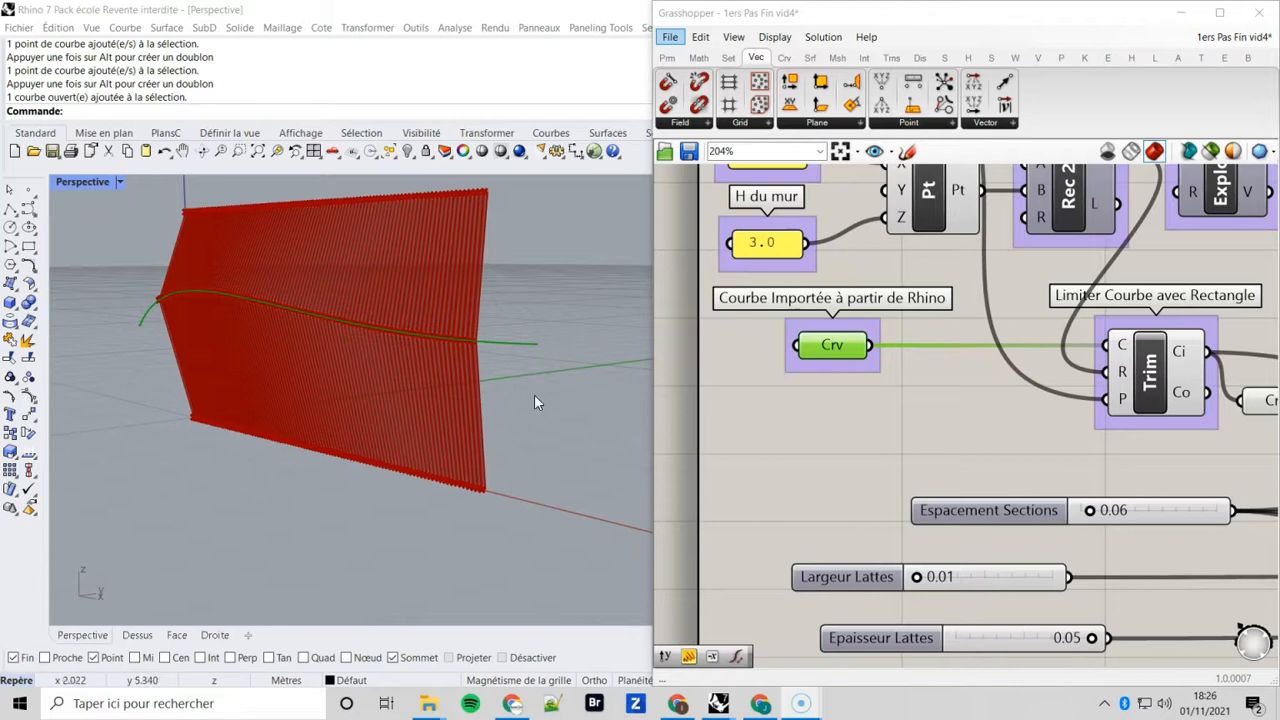
left_click(872, 405)
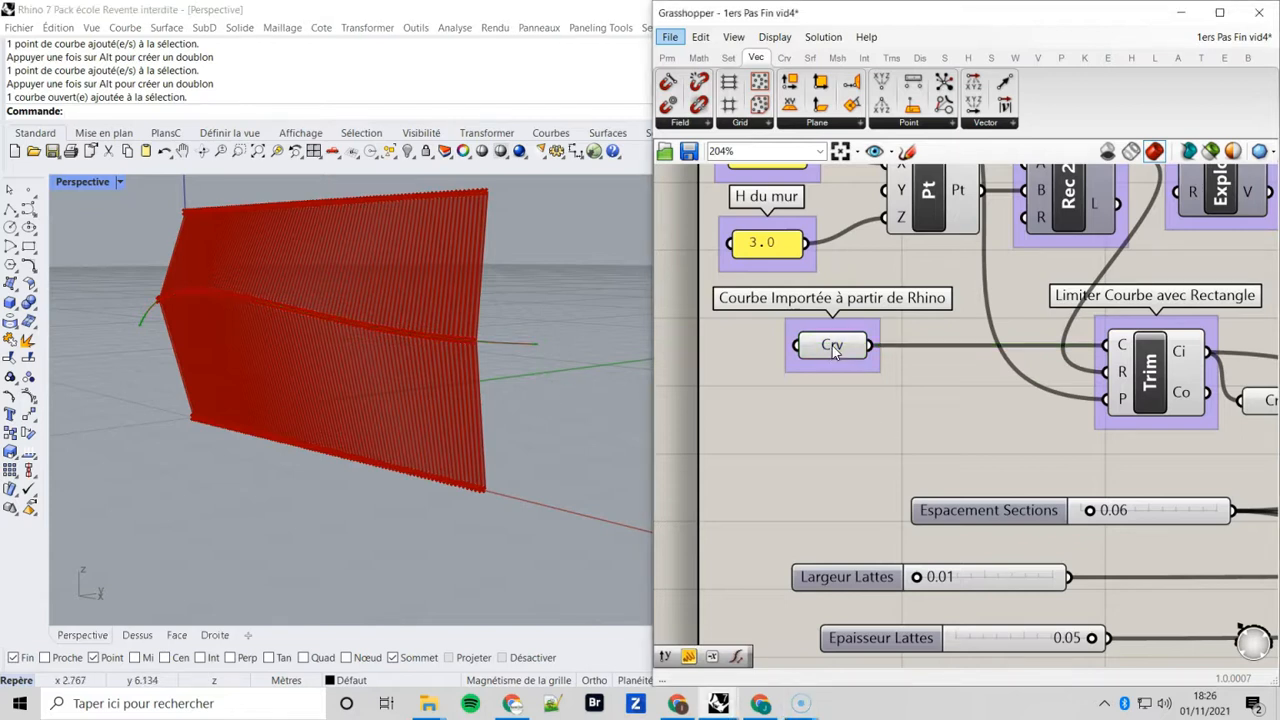
Step: Internalise the guide curve's data in the imported Crv parameter and delete the original curve from the Rhino model
left_click(513, 345)
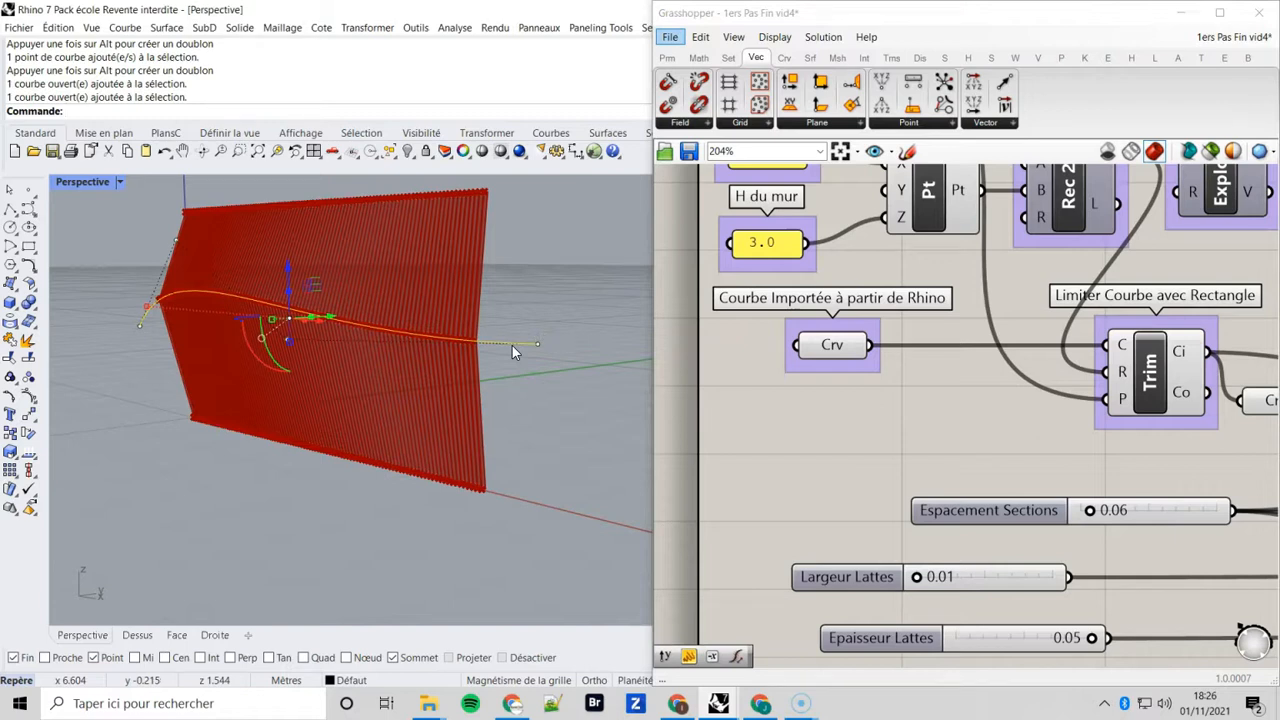
left_click(802, 417)
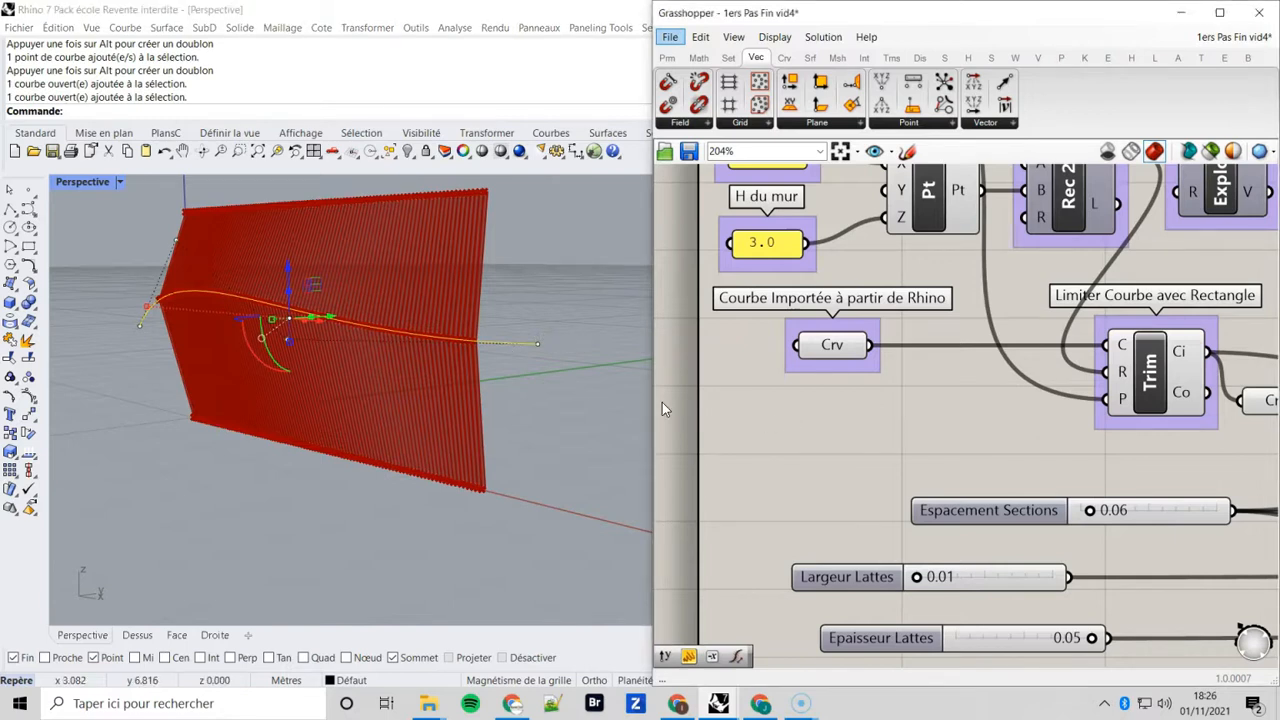
right_click(826, 346)
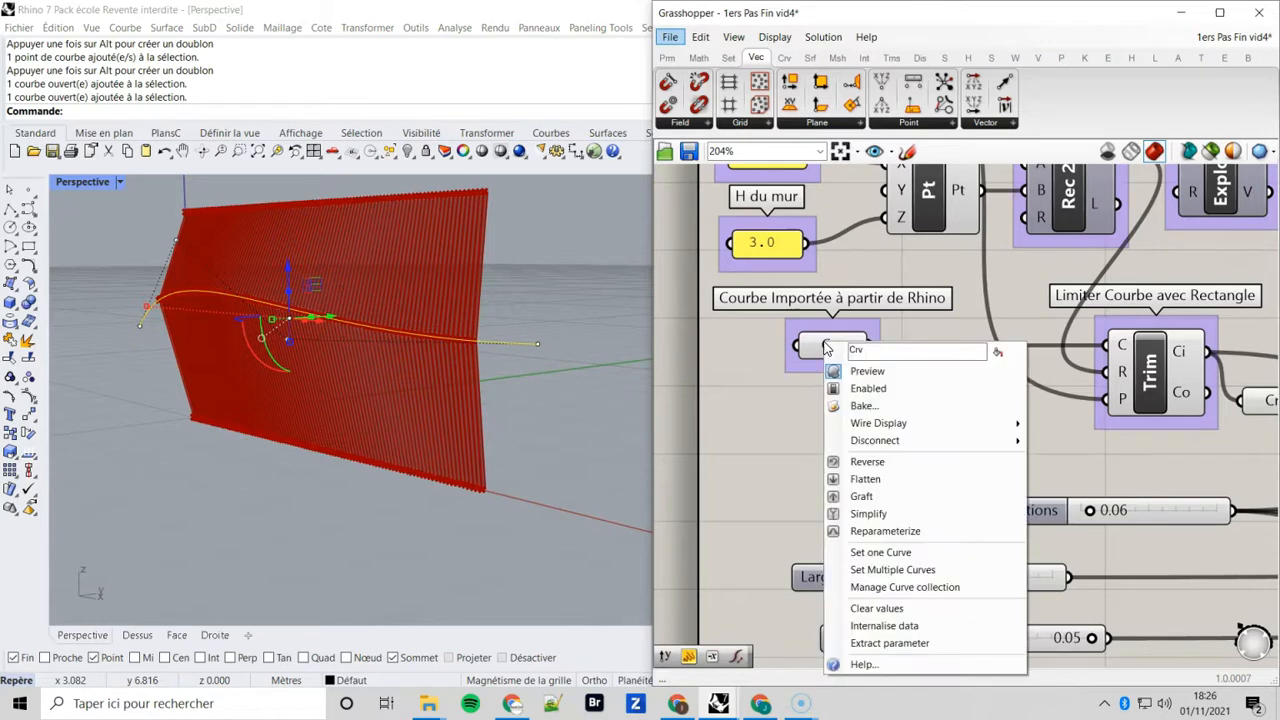
left_click(904, 626)
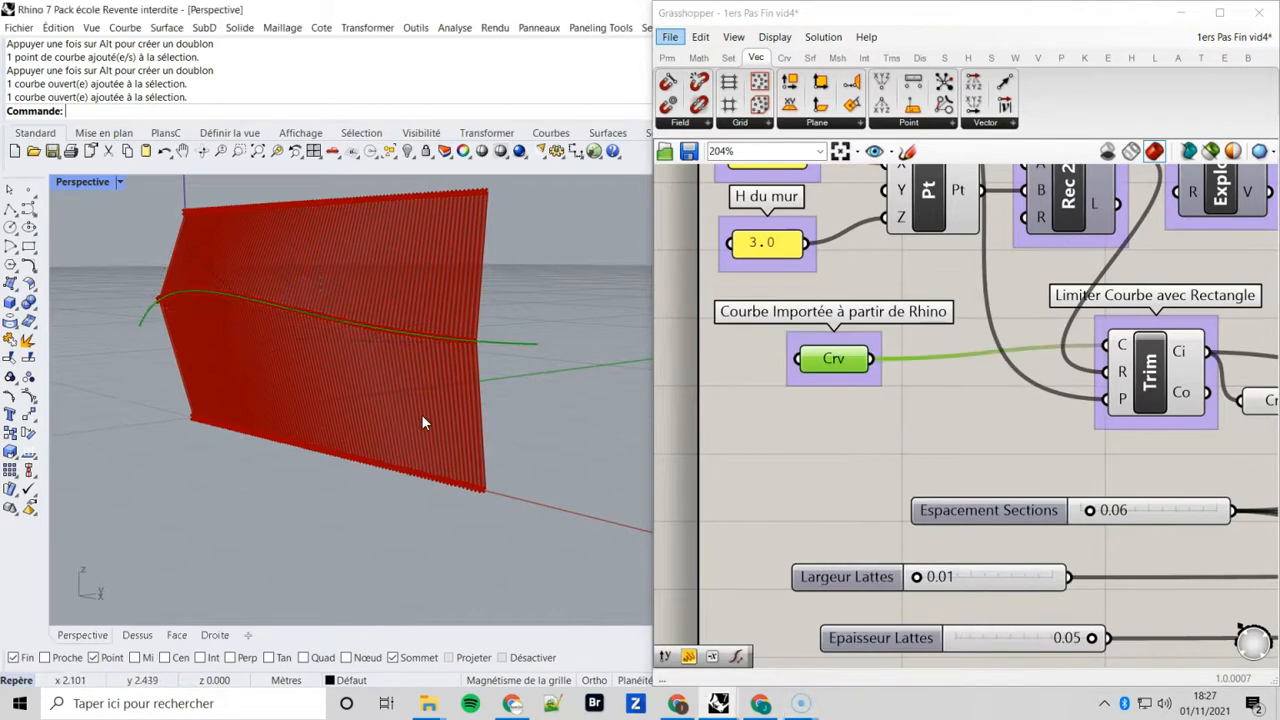
left_click(511, 344)
key("Delete")
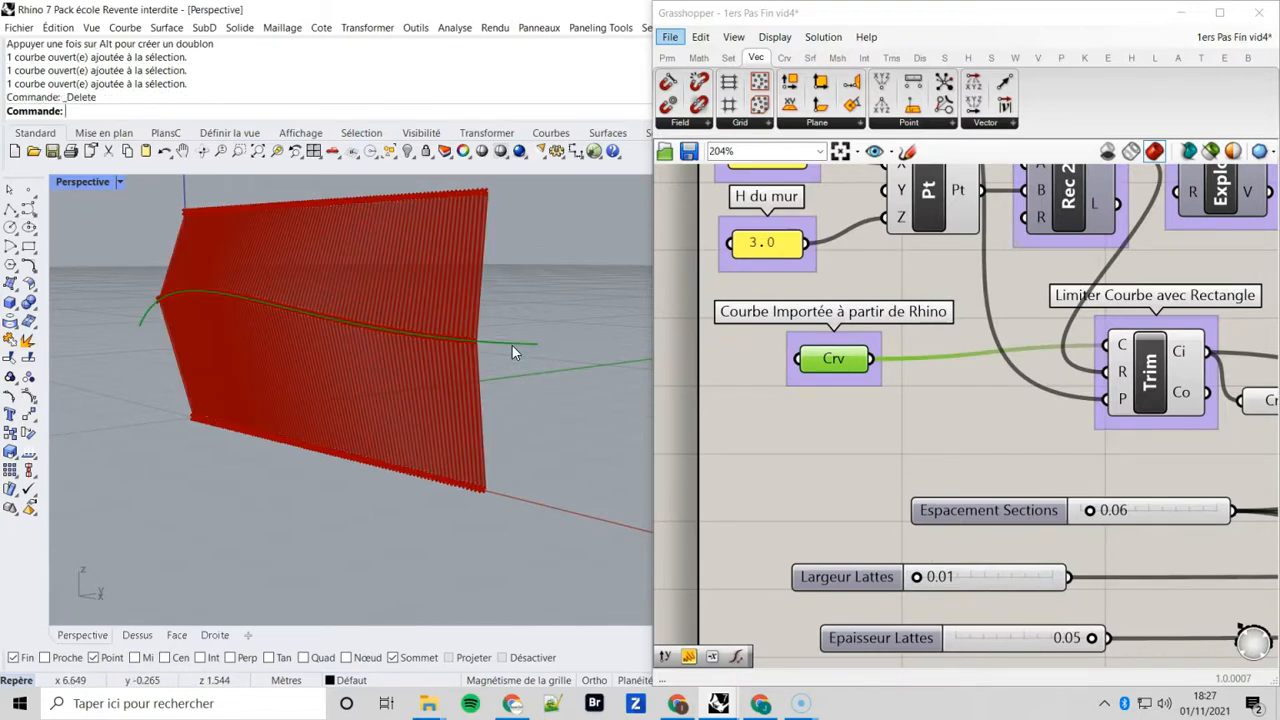
Step: Bake the internalised Crv curve into Rhino with the default attributes and select the baked copy
right_click(832, 362)
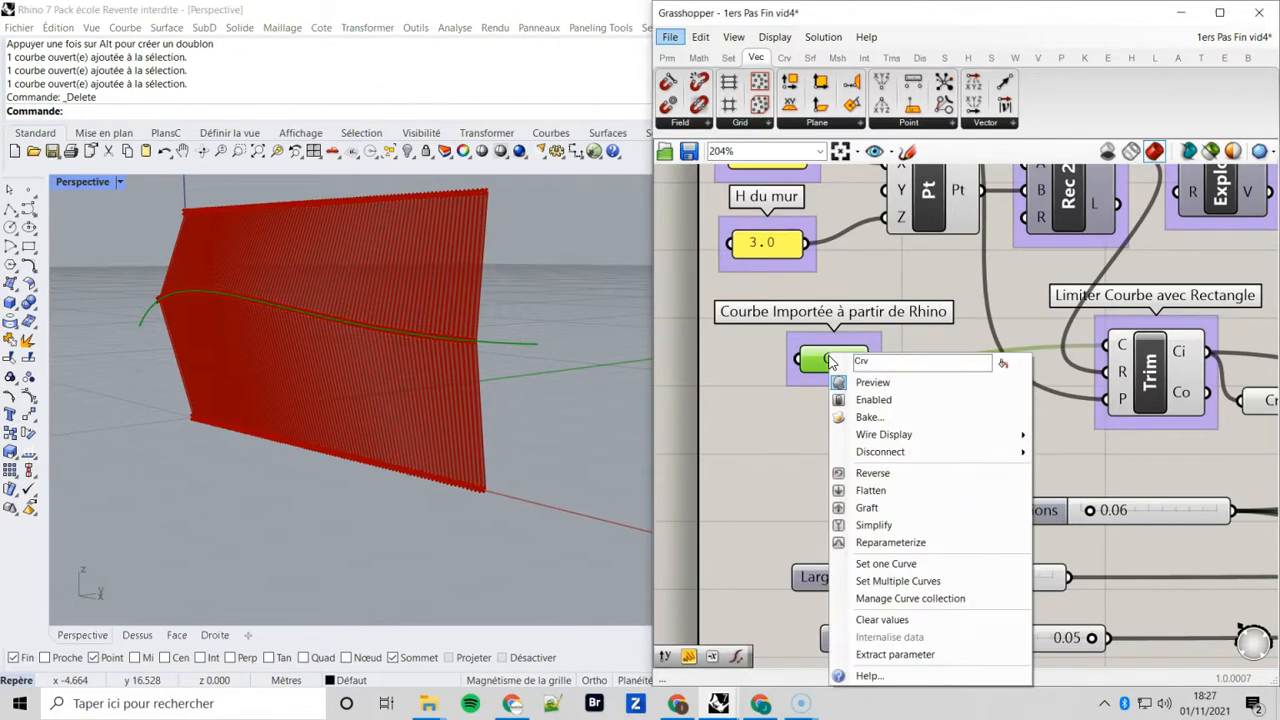
left_click(868, 417)
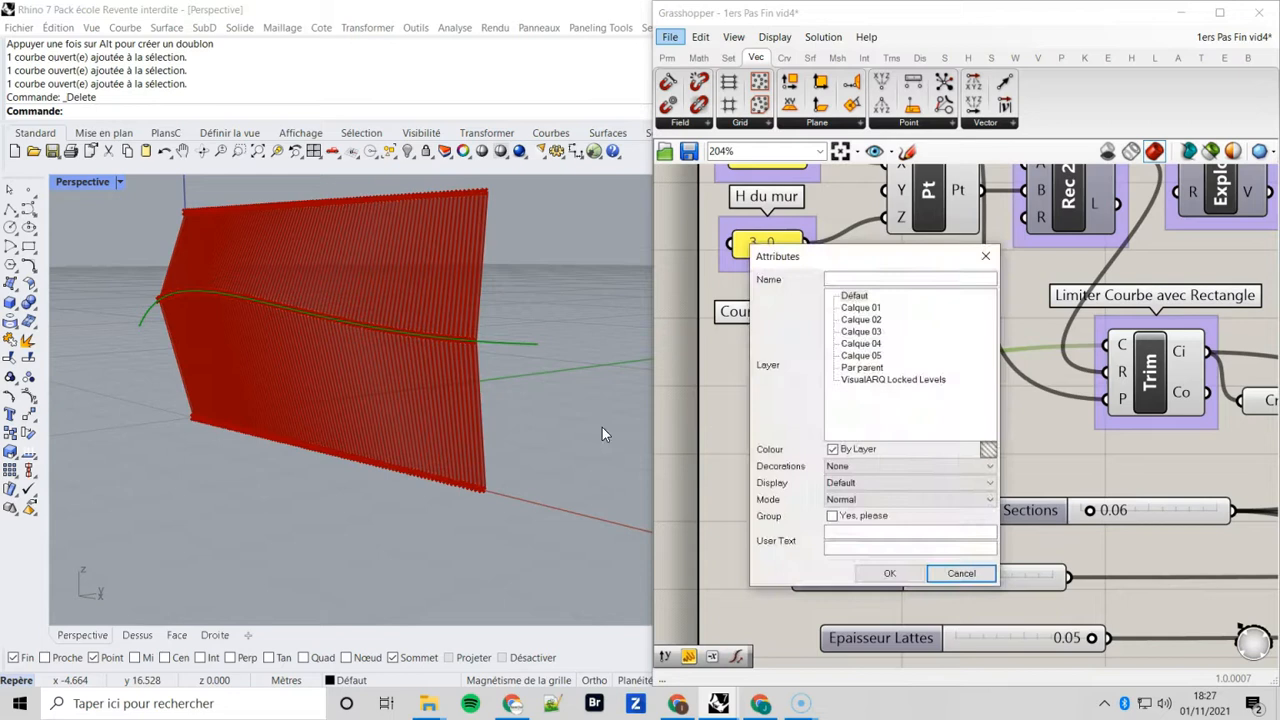
left_click(886, 573)
left_click(514, 346)
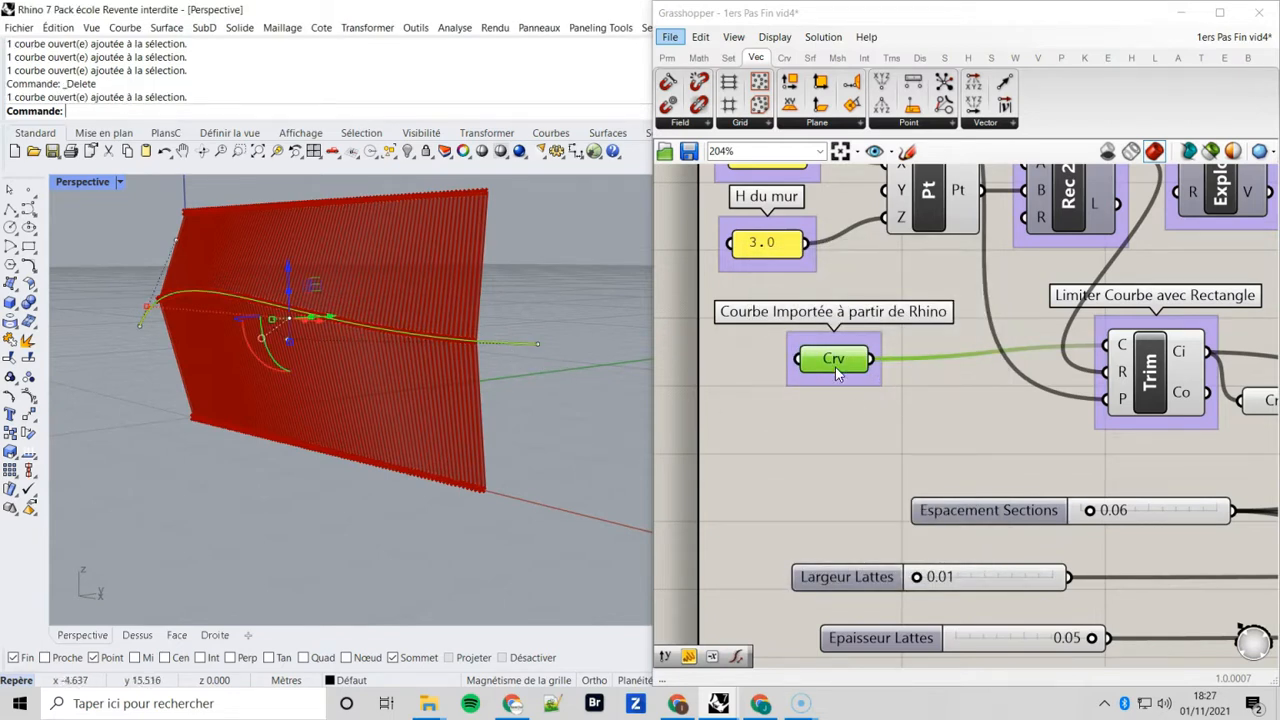
Step: Delete the baked guide curve from the Rhino model
left_click(595, 405)
left_click(501, 345)
key("Delete")
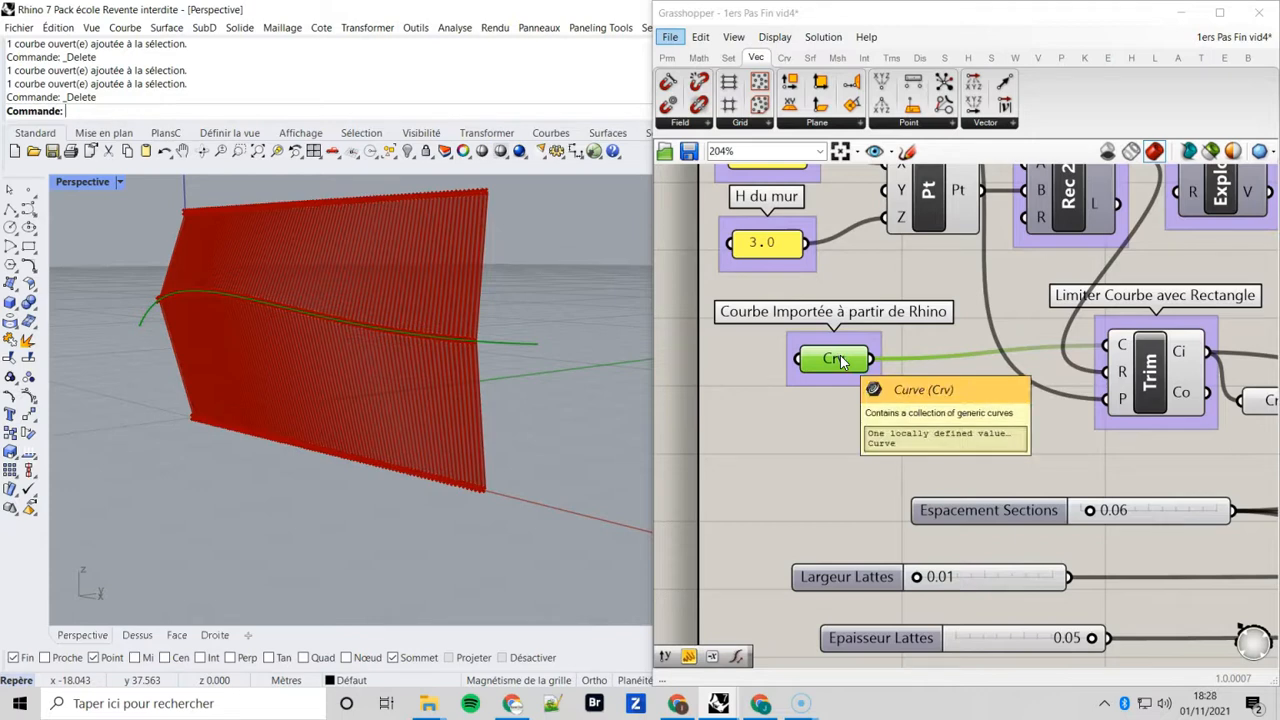
Step: Bake the output of the final solid extrusion component into Rhino with the default attributes
scroll(840, 362, "down", 5)
scroll(975, 413, "up", 5)
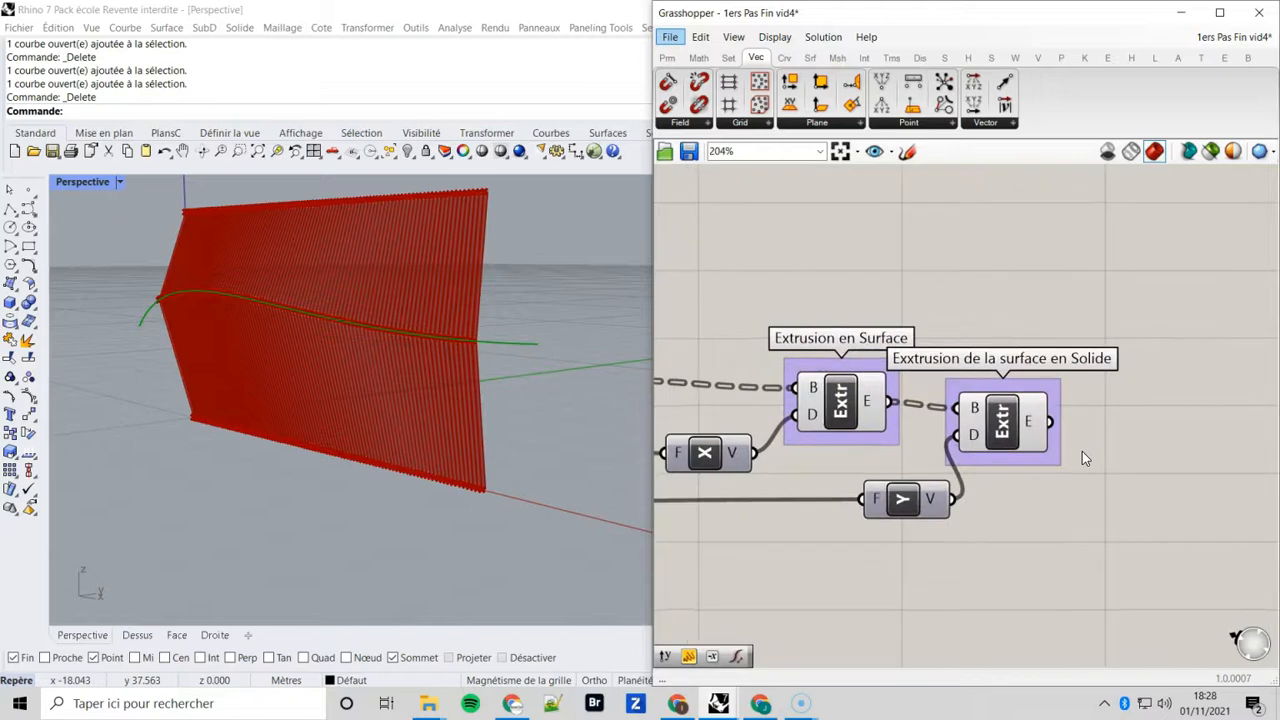
scroll(1030, 418, "up", 2)
mouse_move(1030, 415)
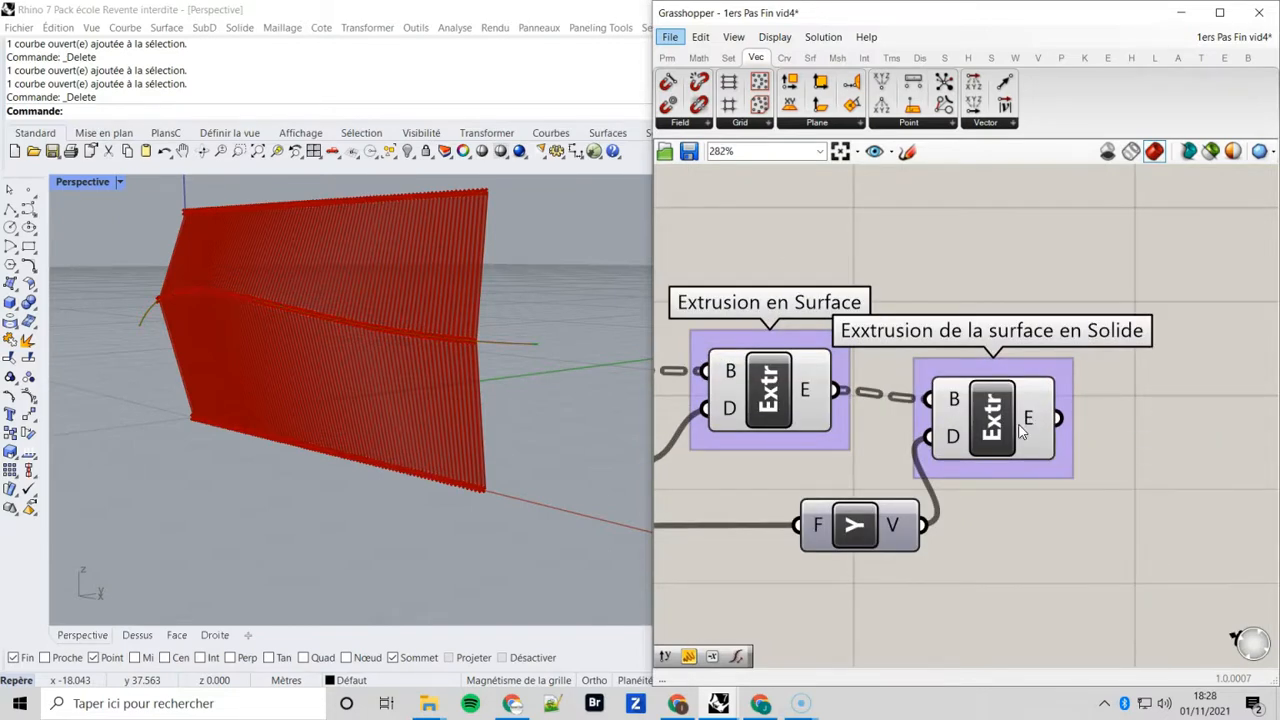
right_click(1028, 420)
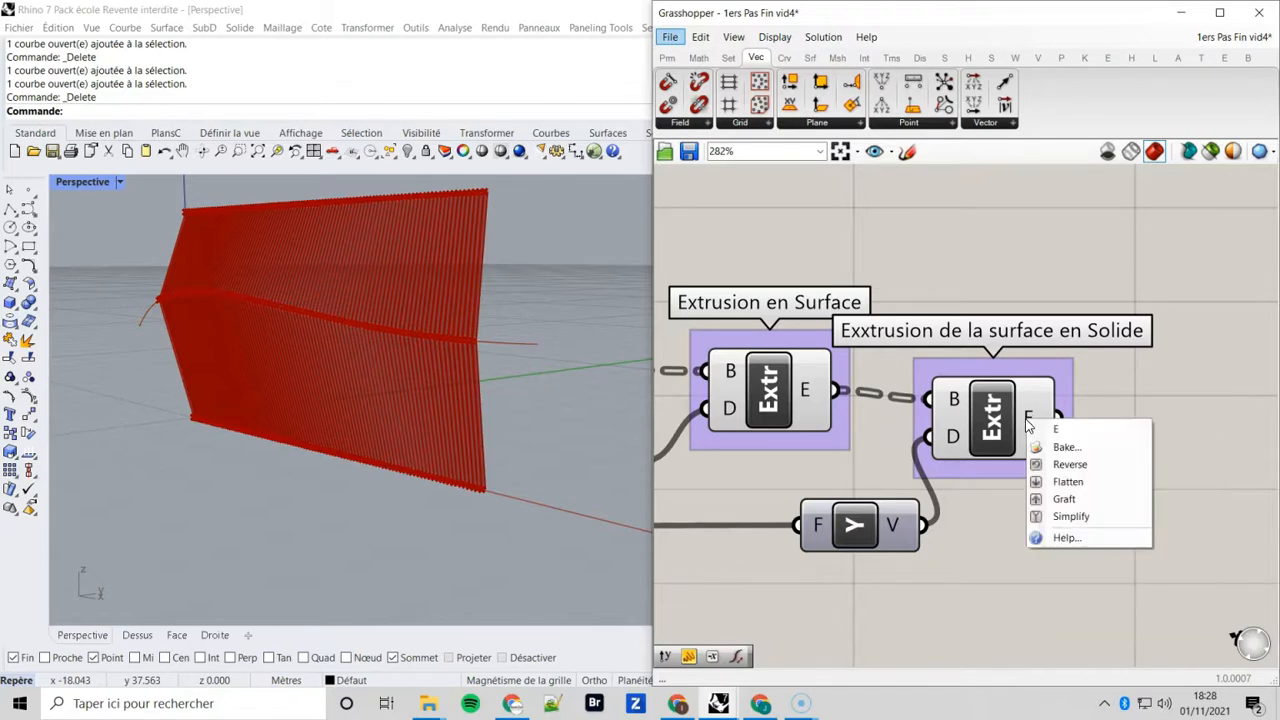
left_click(1045, 446)
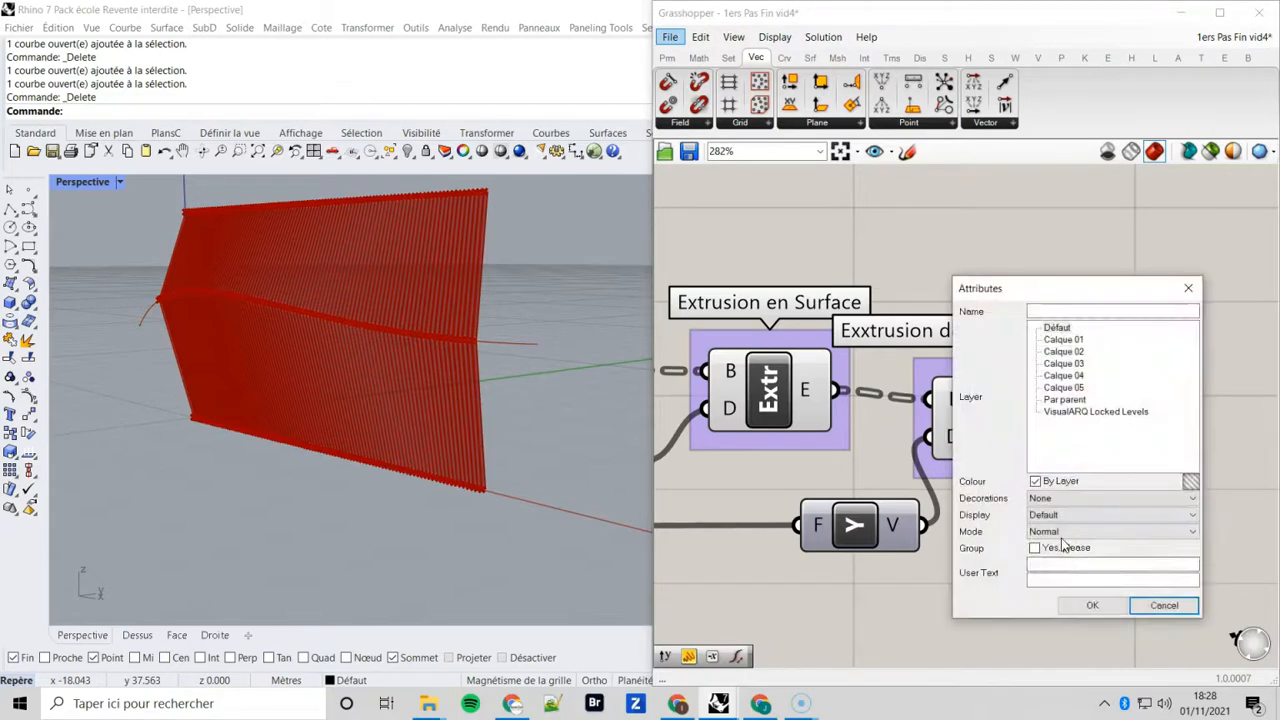
left_click(1090, 606)
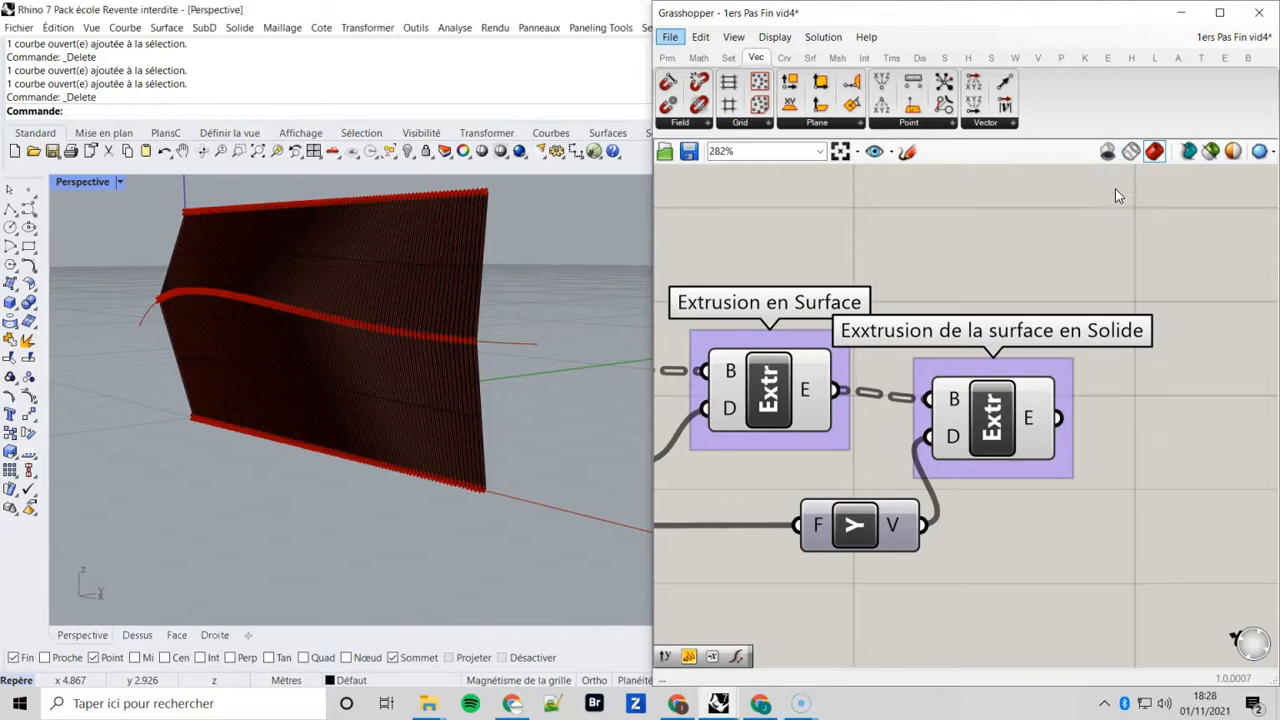
Step: Turn off the Grasshopper geometry preview and minimise the Grasshopper window
left_click(1107, 151)
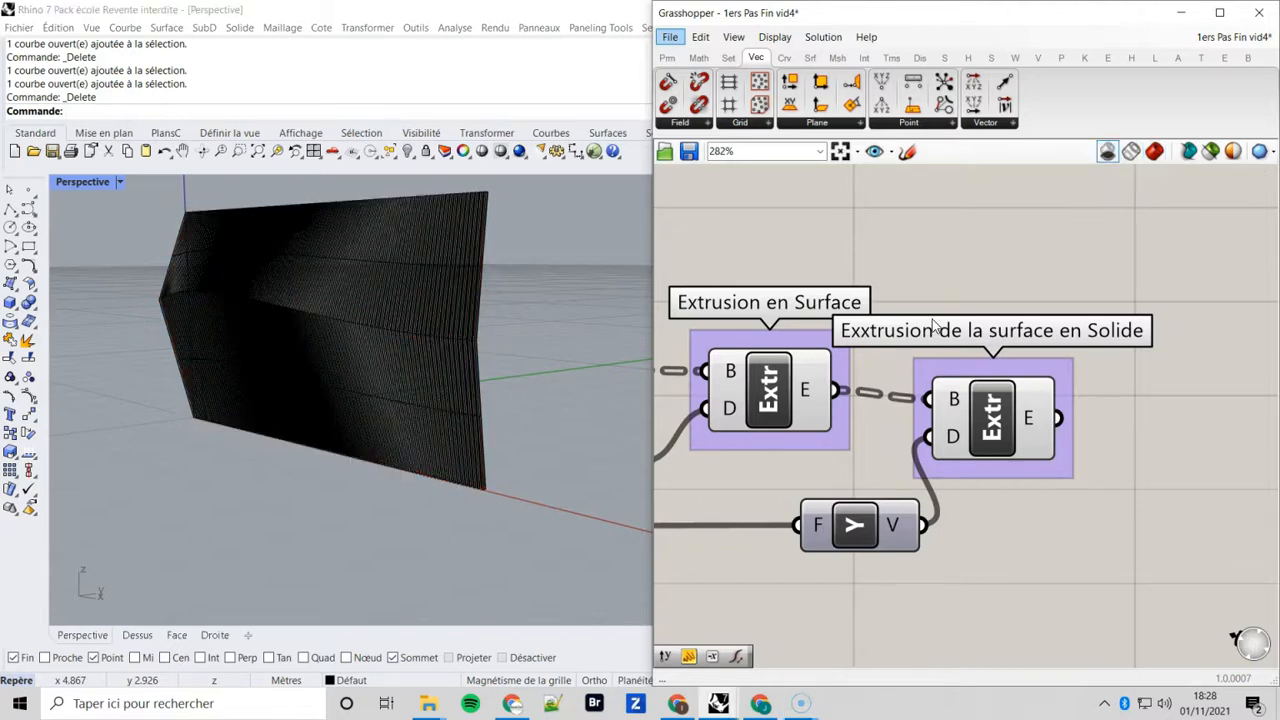
left_click(1181, 20)
Step: Select a single baked slat polysurface and examine the slat wall closely in the perspective view
right_click_drag(515, 355, 548, 380)
left_click(540, 388)
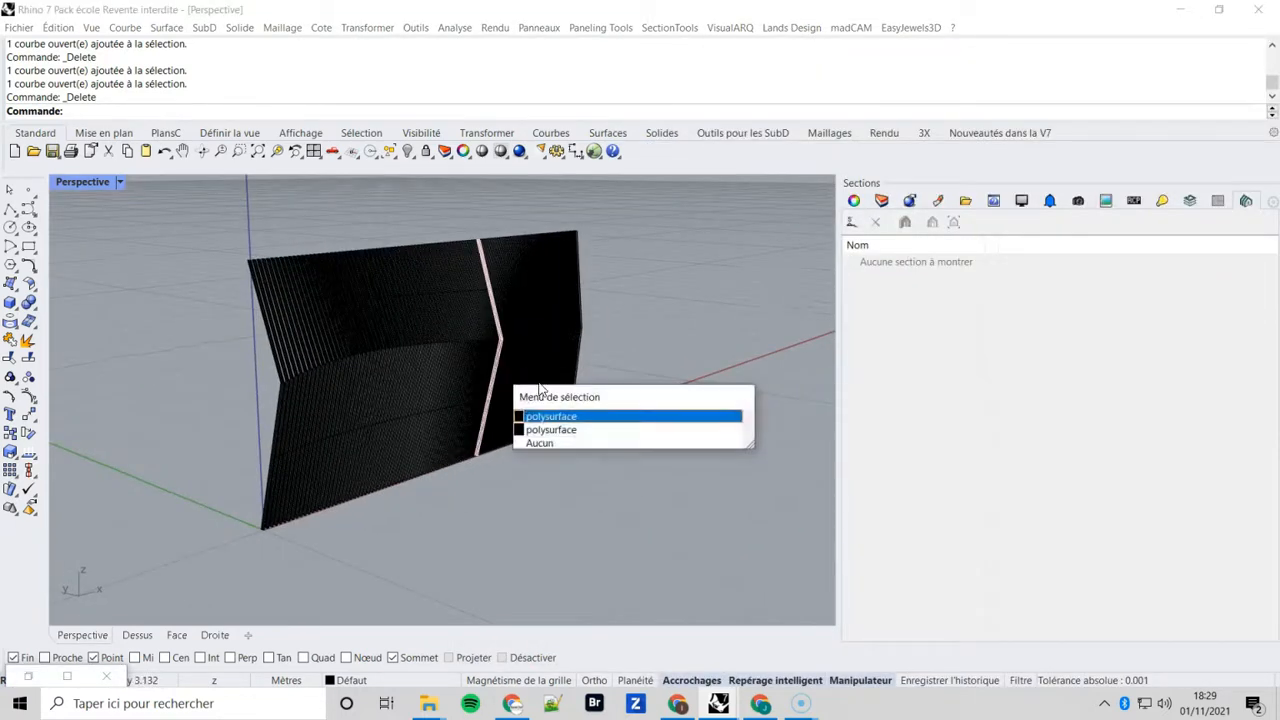
left_click(571, 430)
right_click_drag(571, 432, 545, 449)
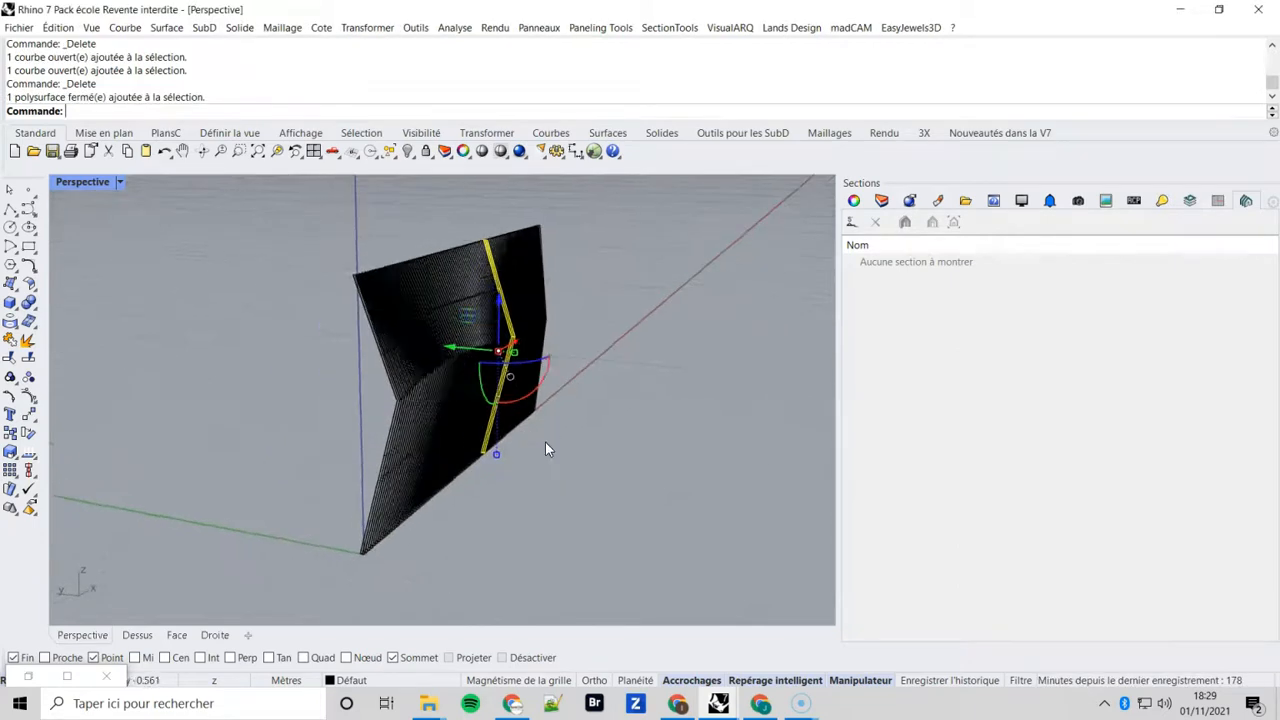
scroll(528, 392, "up", 3)
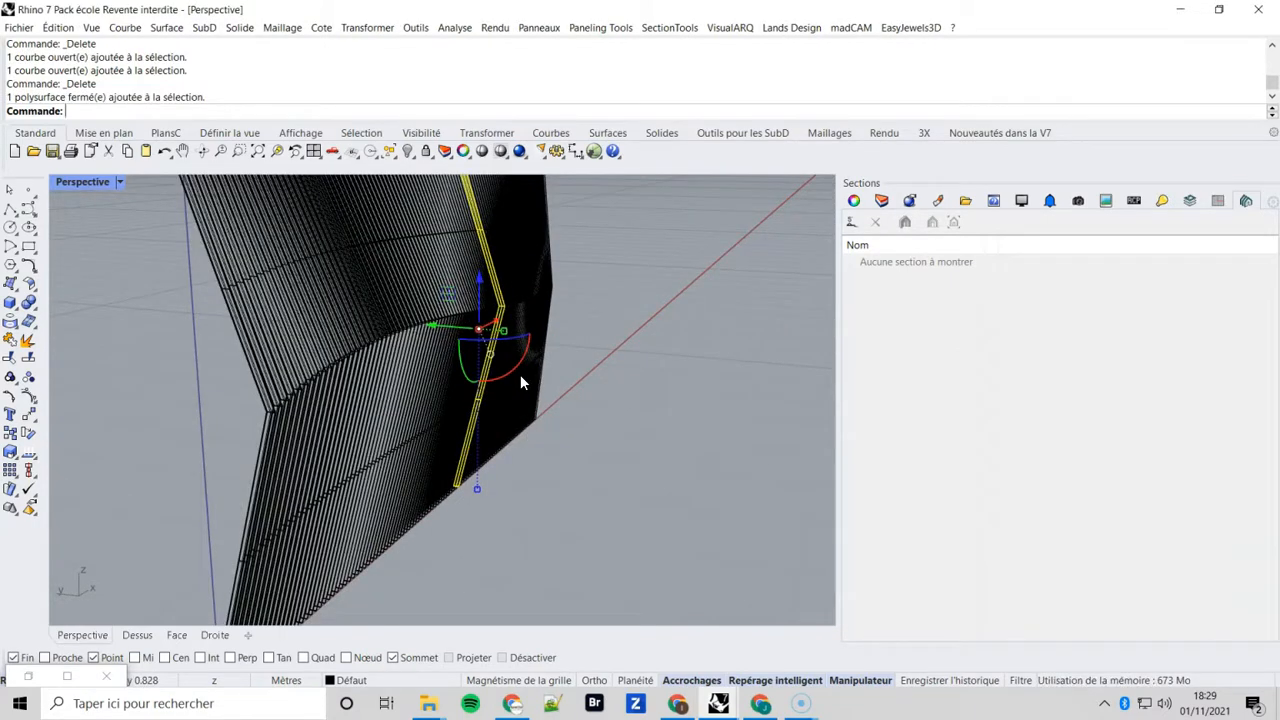
left_click(618, 418)
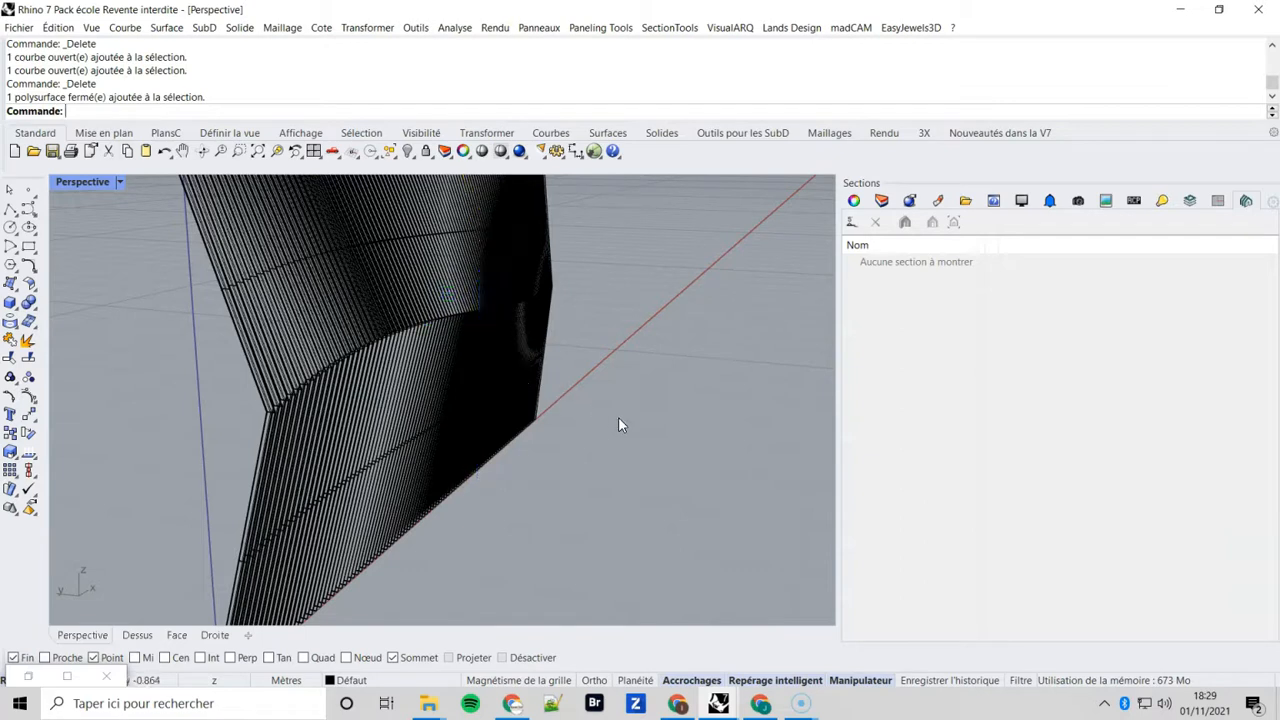
Step: Set the perspective viewport's display mode to Arctique and view the slat wall from another side
left_click(121, 183)
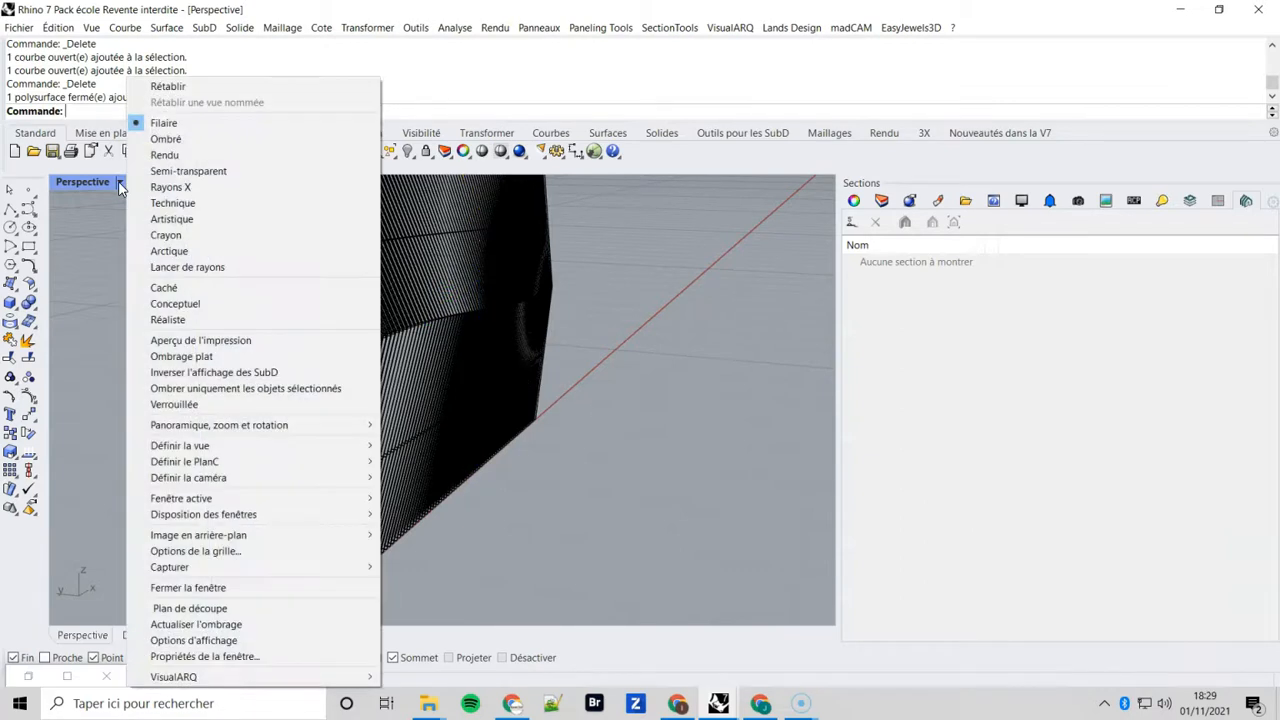
left_click(188, 250)
right_click_drag(657, 402, 420, 432)
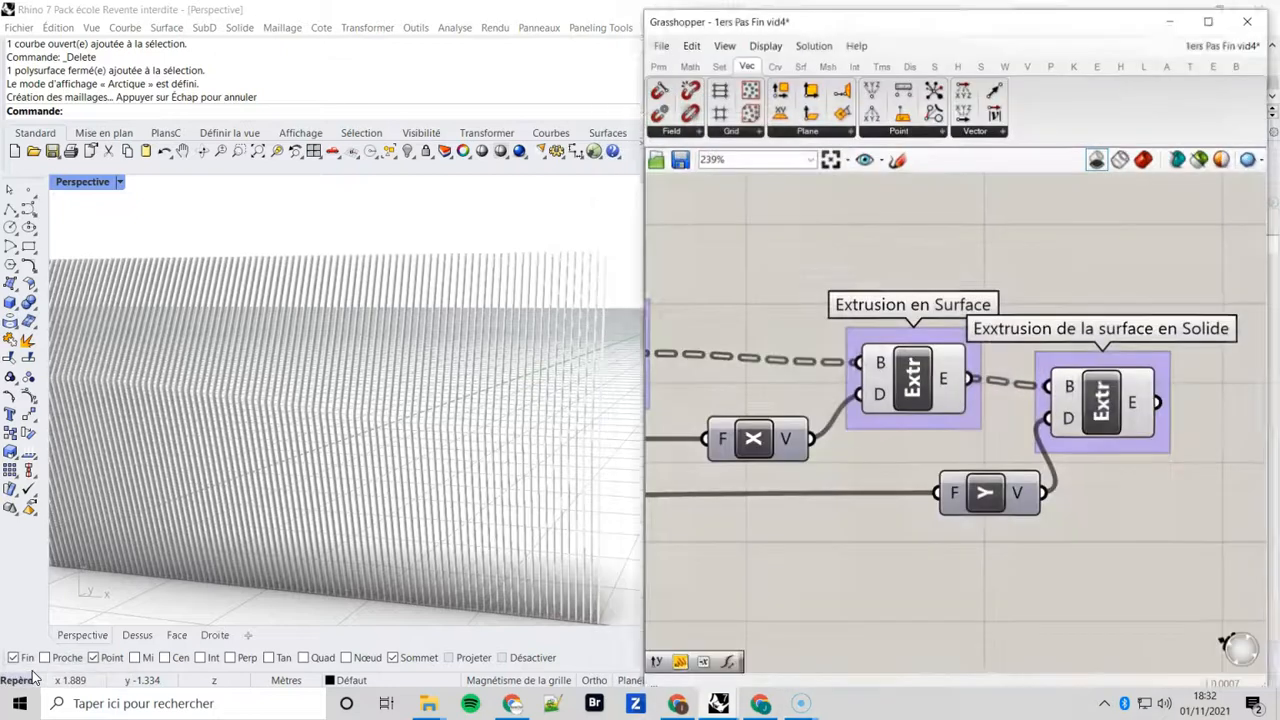
Step: Restore the Grasshopper window, examine the baked slats, and bring the section spacing, slat width and slat thickness sliders into view
left_click(30, 677)
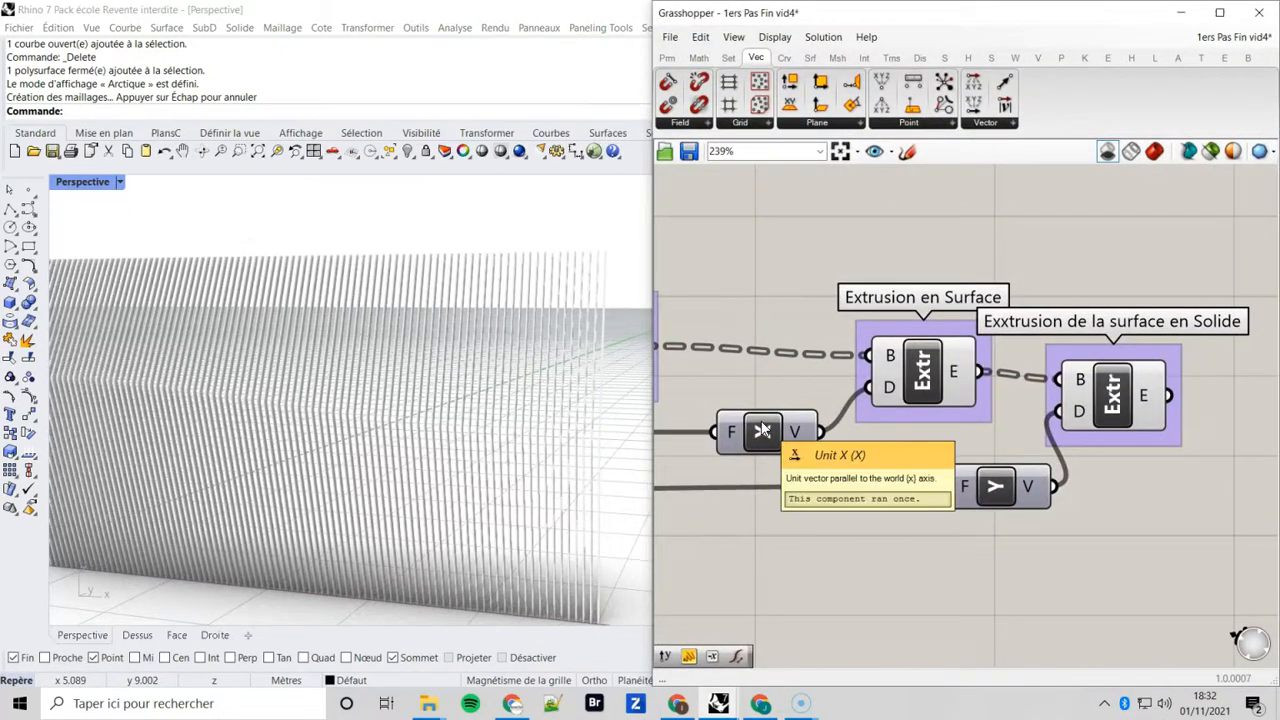
scroll(762, 430, "down", 2)
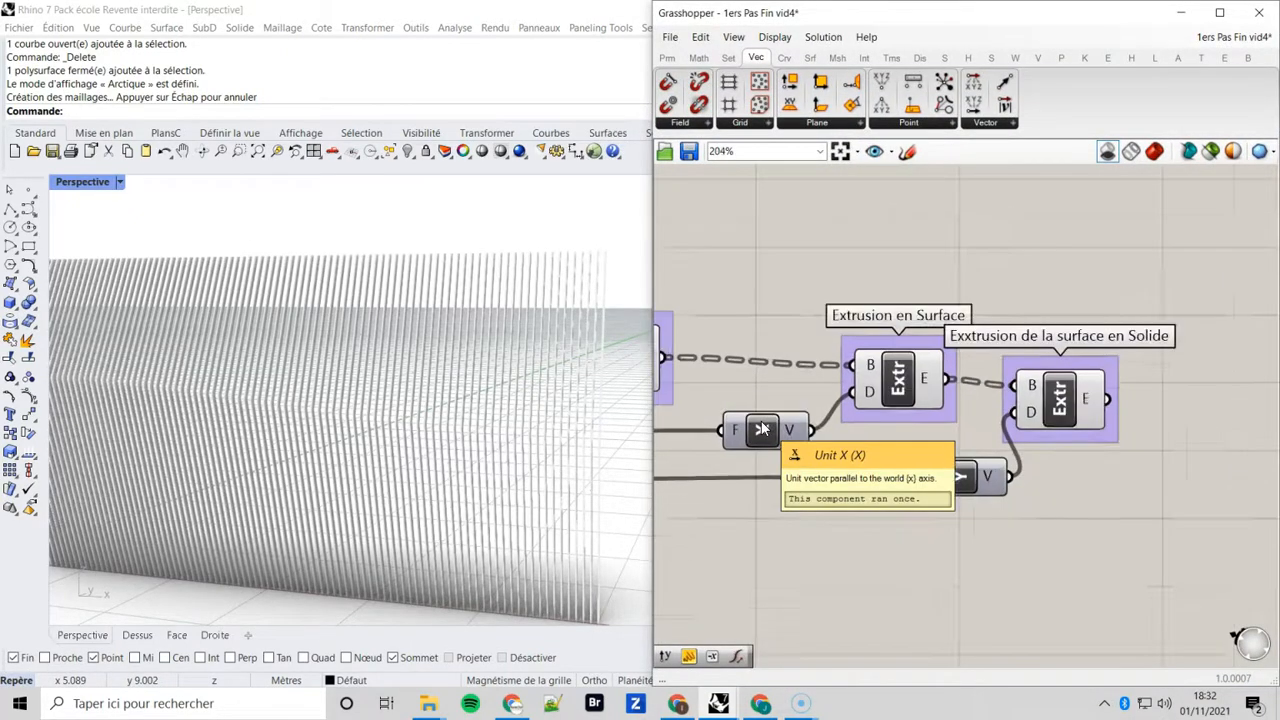
right_click_drag(579, 489, 474, 503)
scroll(474, 503, "up", 3)
scroll(757, 425, "down", 5)
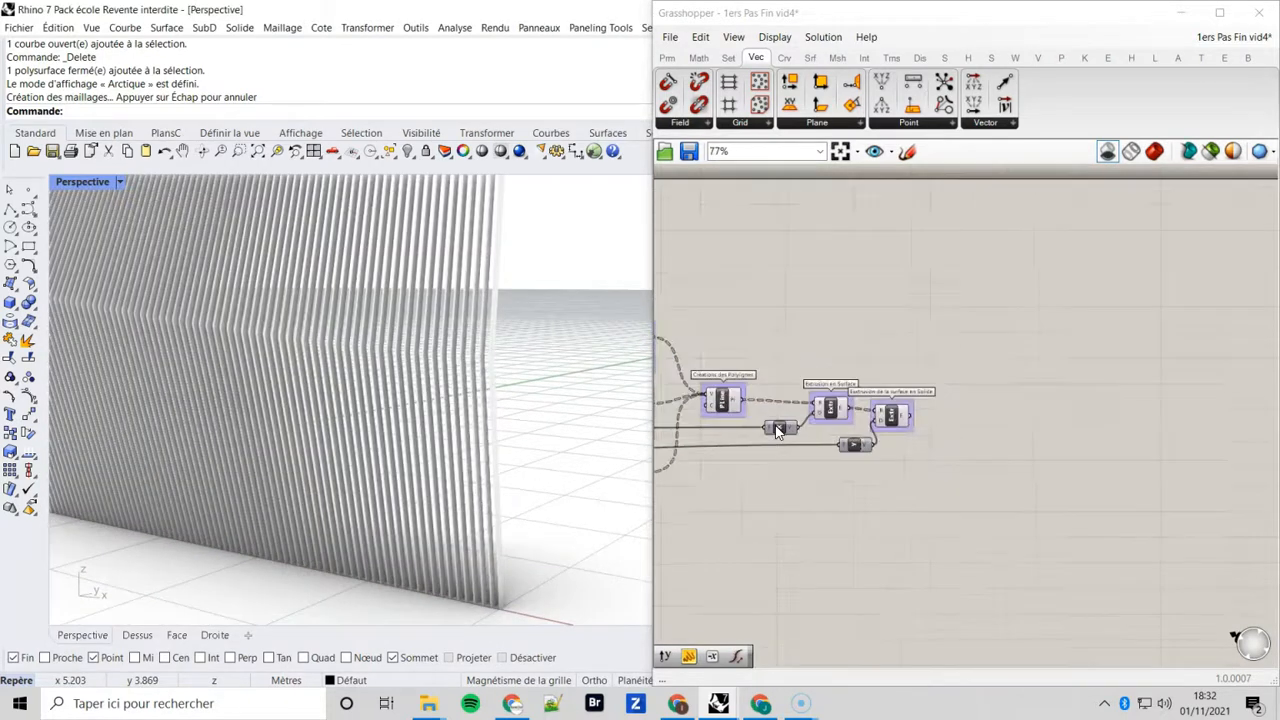
scroll(805, 394, "up", 2)
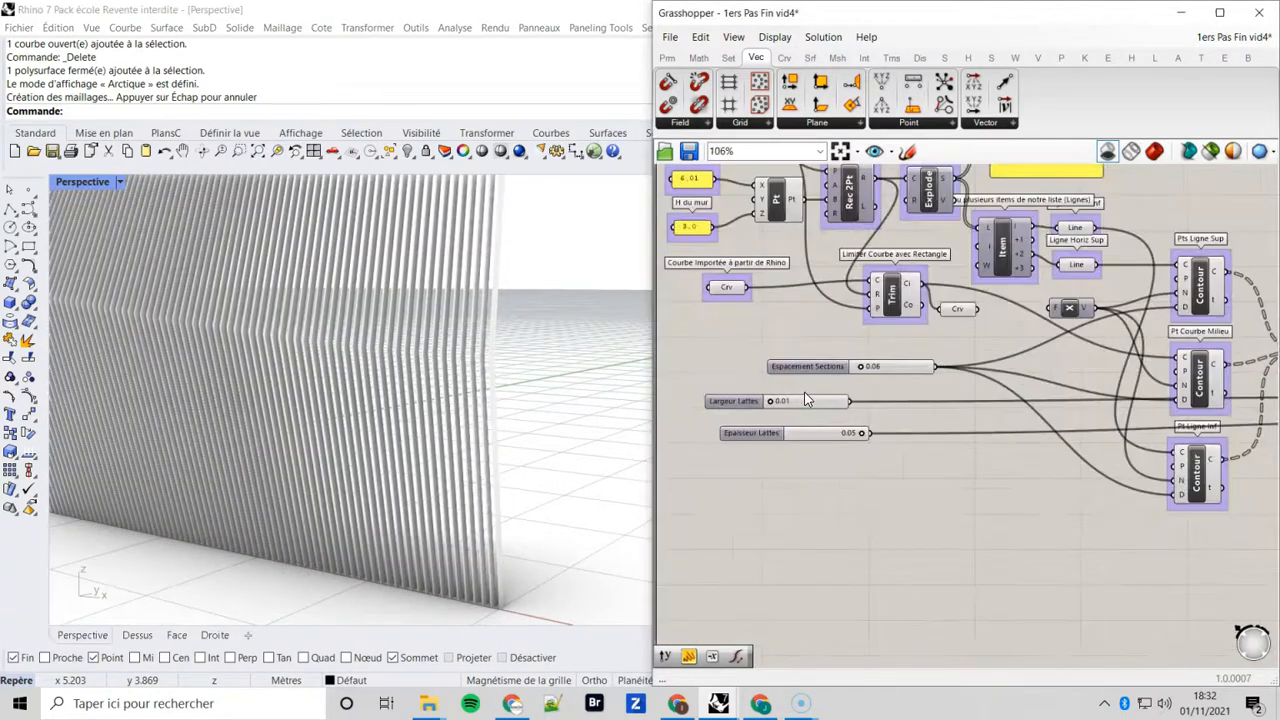